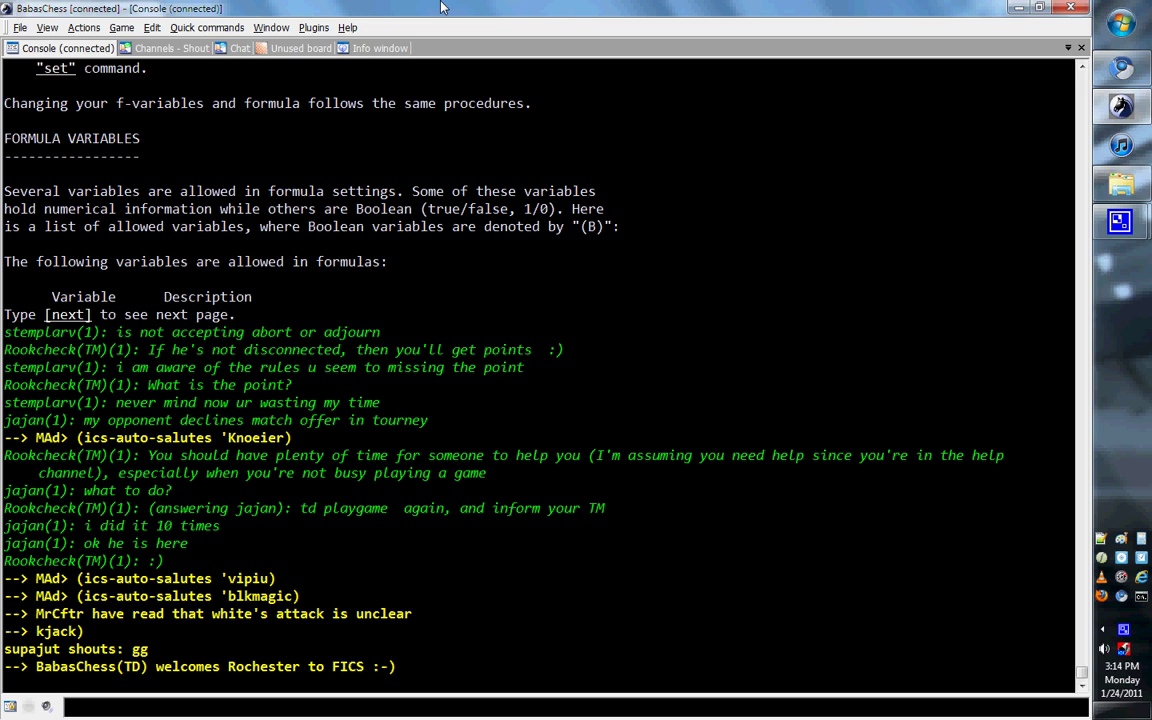
Request a game against any suitable open seek with the getgame command
{"action": "type", "text": "getgame"}
{"action": "key", "text": "Return"}
{"action": "type", "text": "getgame"}
{"action": "key", "text": "Return"}
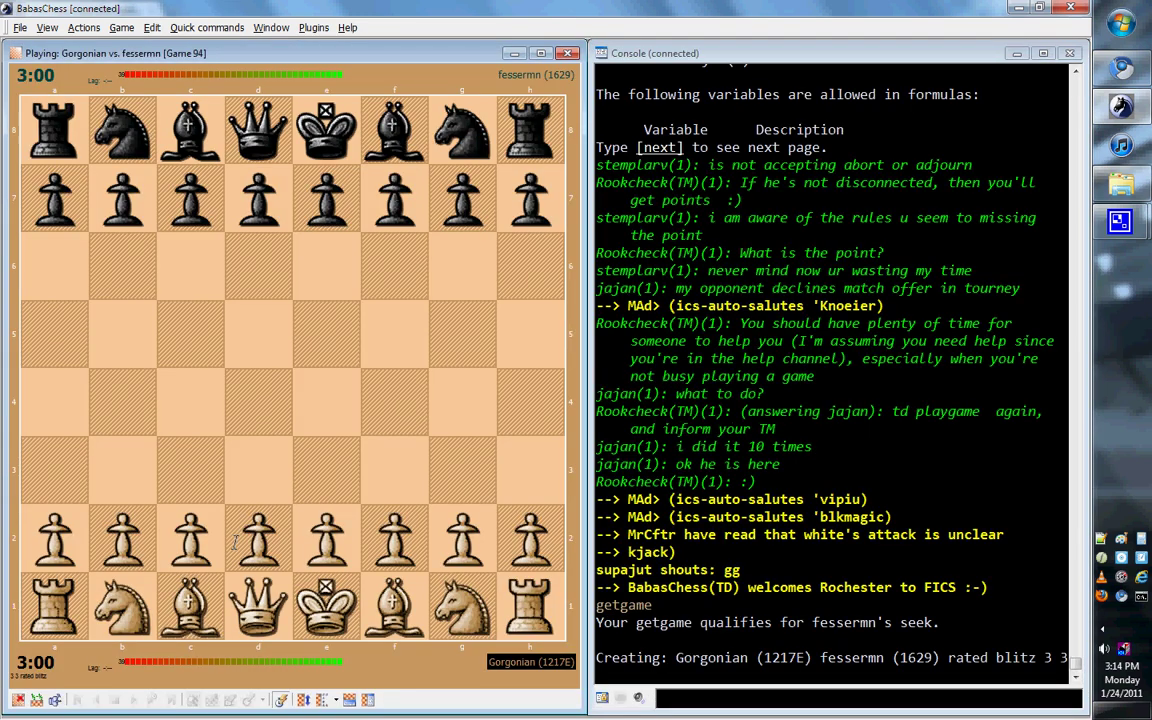
Abort the newly started game and close its board
{"action": "type", "text": "abort"}
{"action": "key", "text": "Return"}
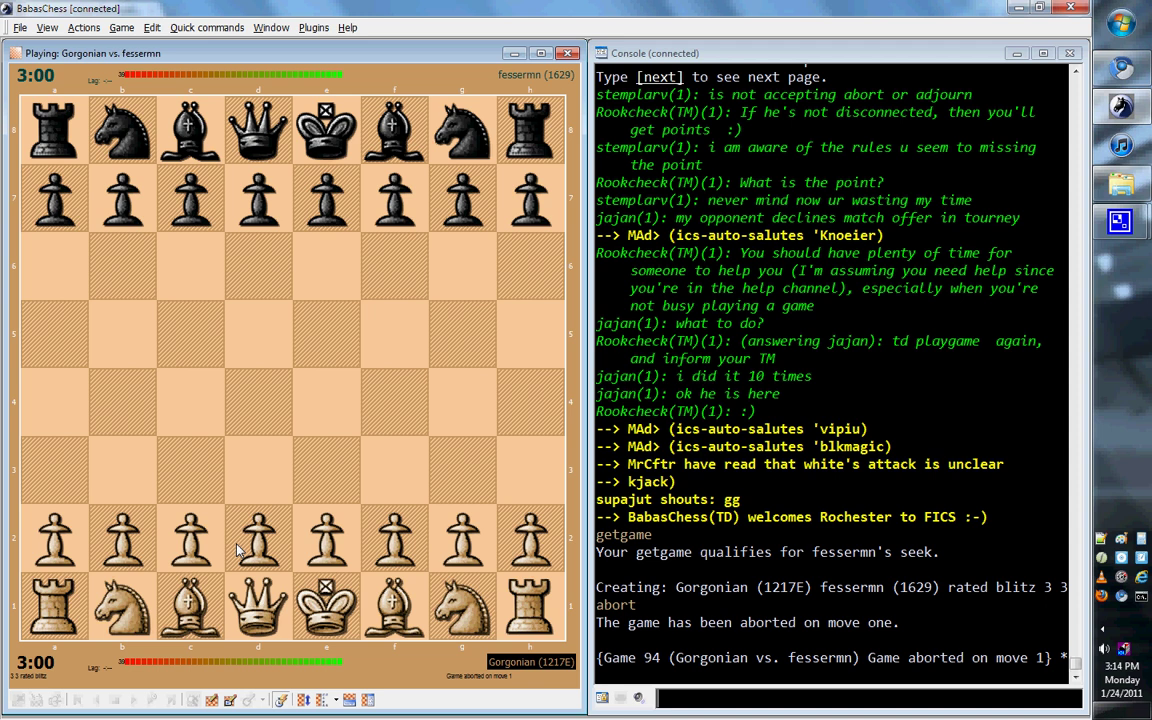
{"action": "left_click", "coordinate": [567, 54]}
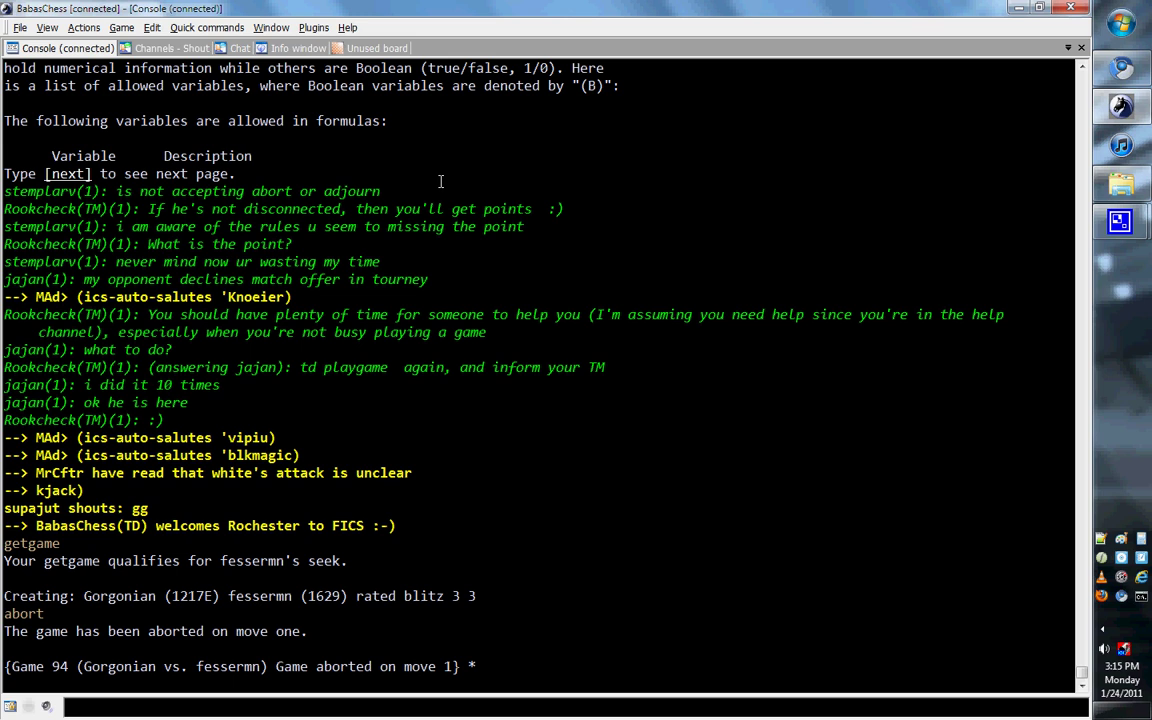
Post a seek for a 5 0 game, closing the observed game's board
{"action": "type", "text": "seek 5"}
{"action": "type", "text": "0"}
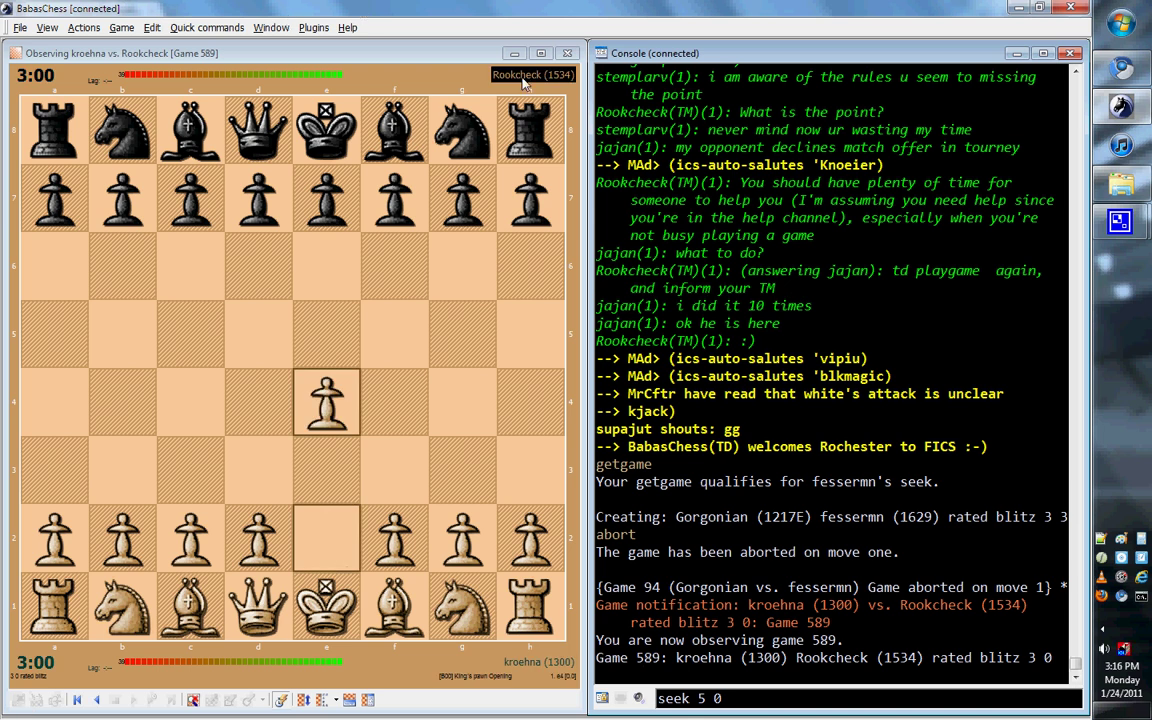
{"action": "left_click", "coordinate": [568, 53]}
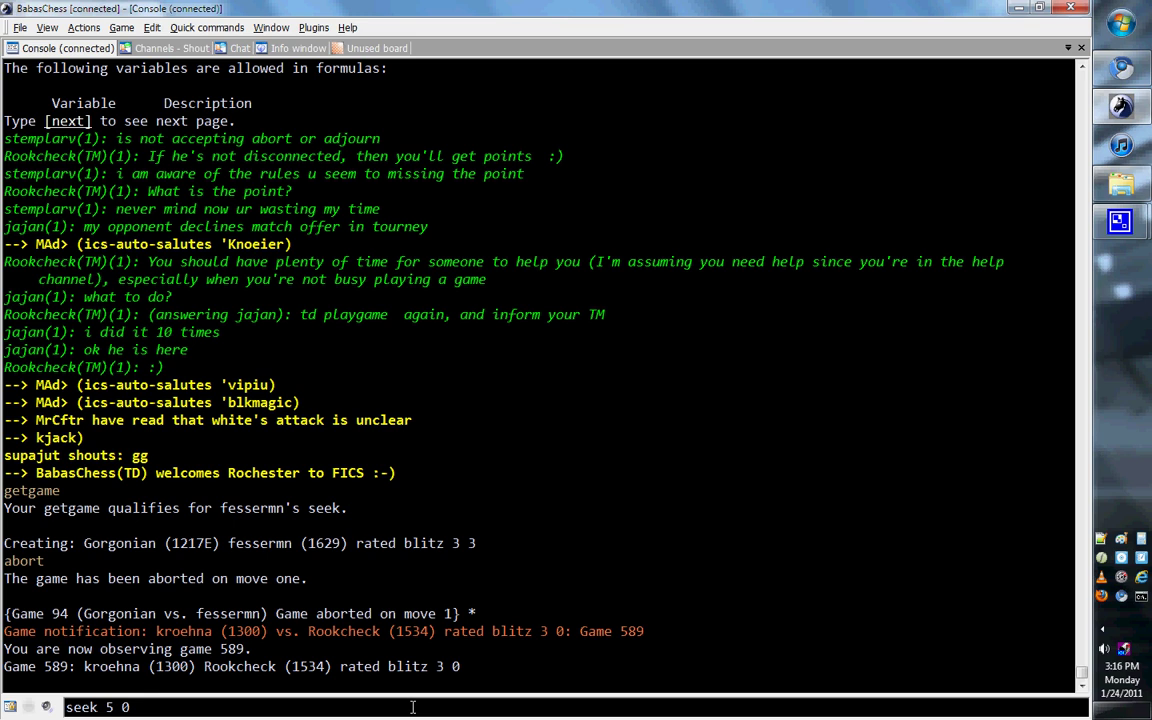
{"action": "key", "text": "Return"}
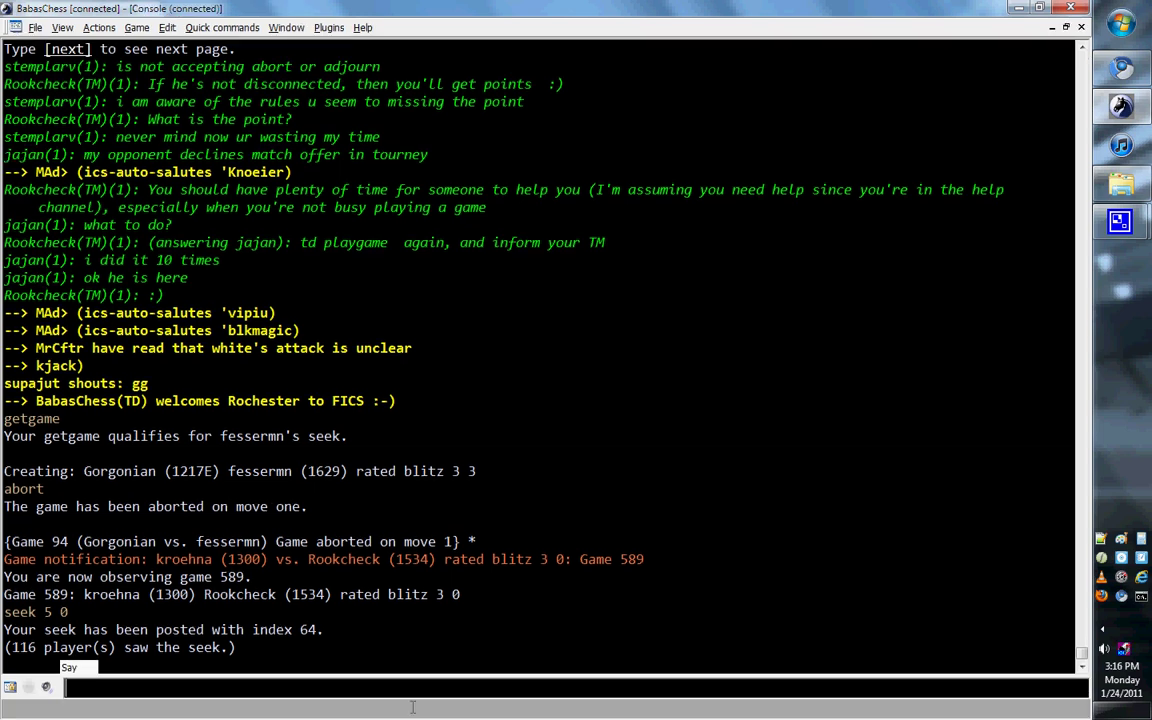
Abort the game started from the seek and maximize the console window
{"action": "type", "text": "u"}
{"action": "key", "text": "BackSpace"}
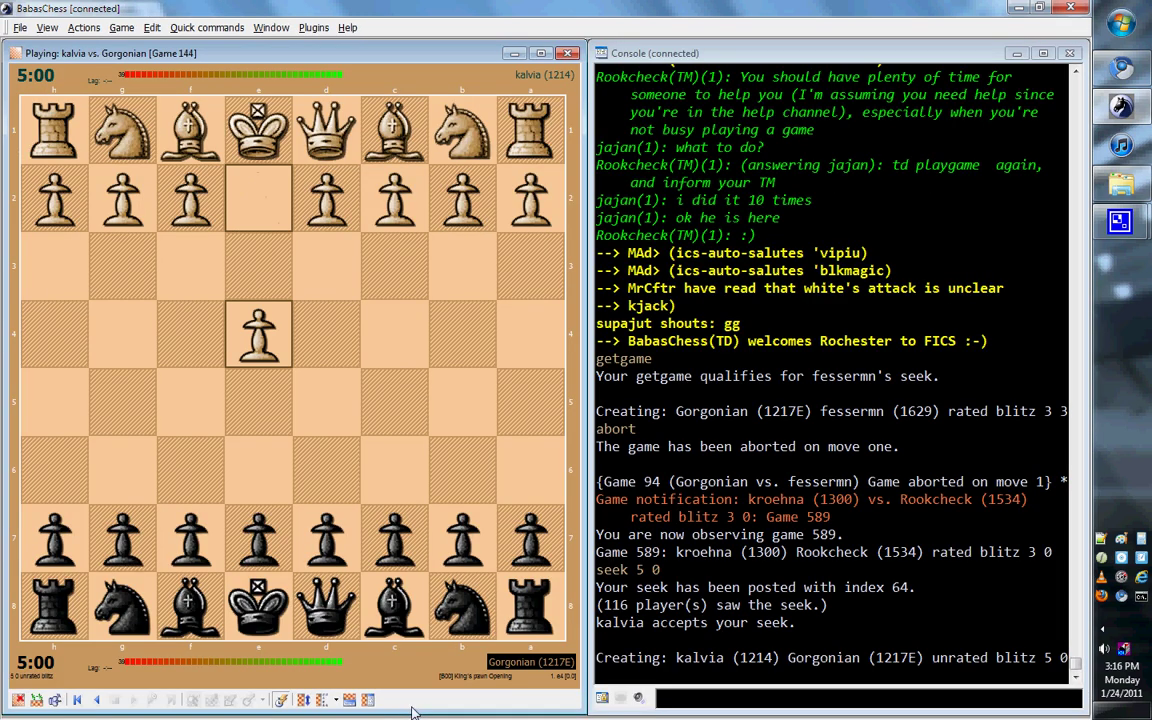
{"action": "type", "text": "abort"}
{"action": "key", "text": "Return"}
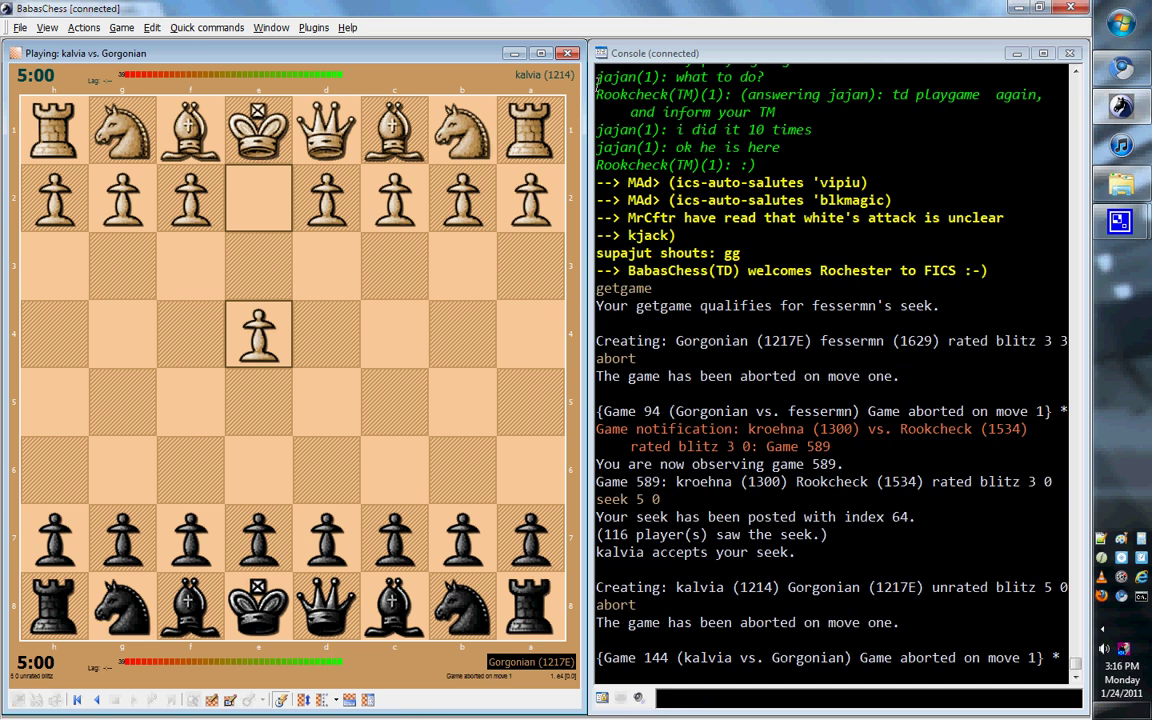
{"action": "double_click", "coordinate": [655, 53]}
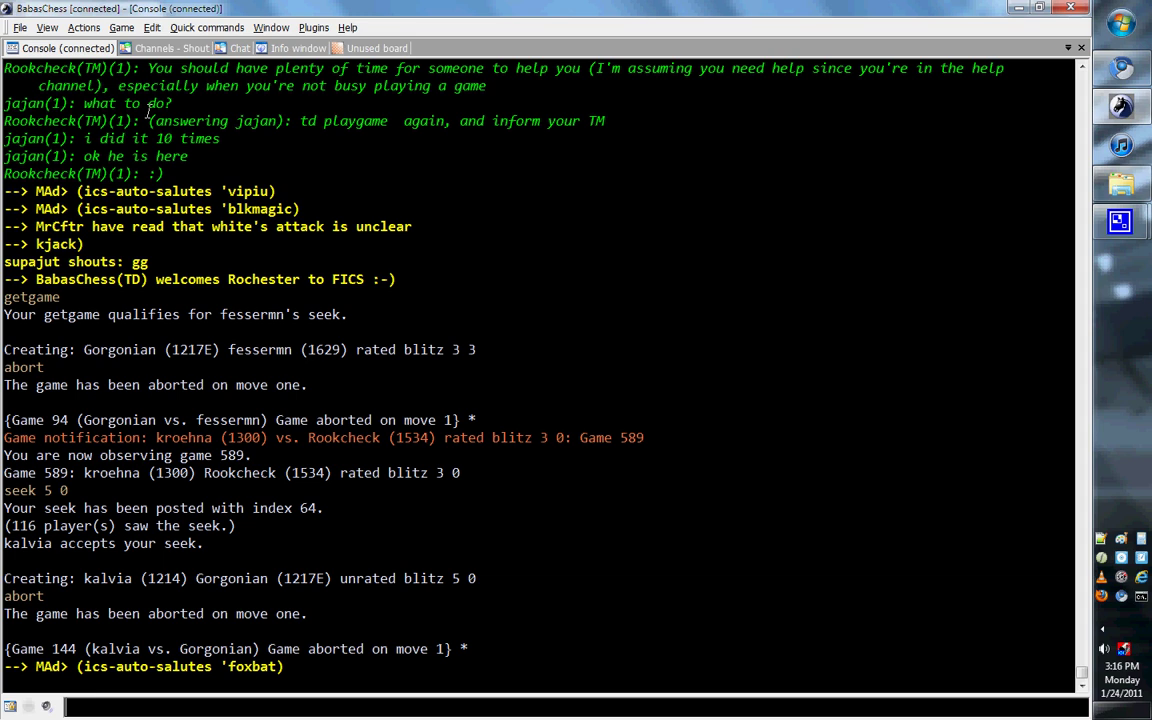
Open the Info window with the sought graph
{"action": "left_click", "coordinate": [47, 28]}
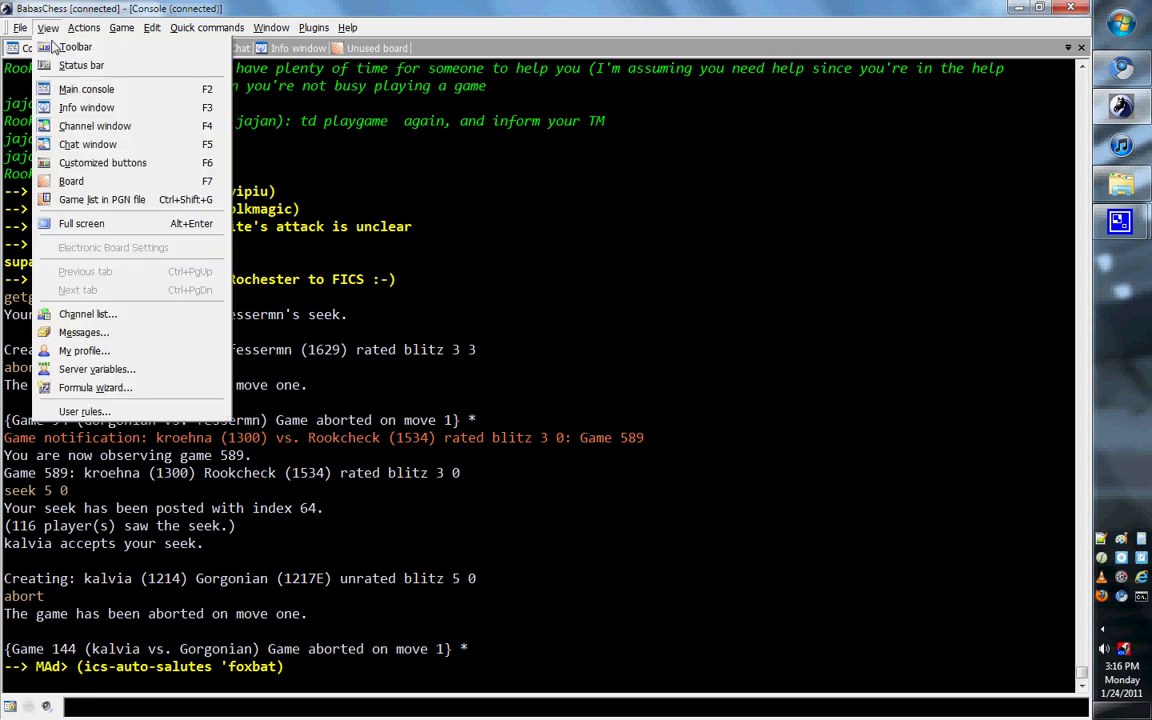
{"action": "left_click", "coordinate": [104, 107]}
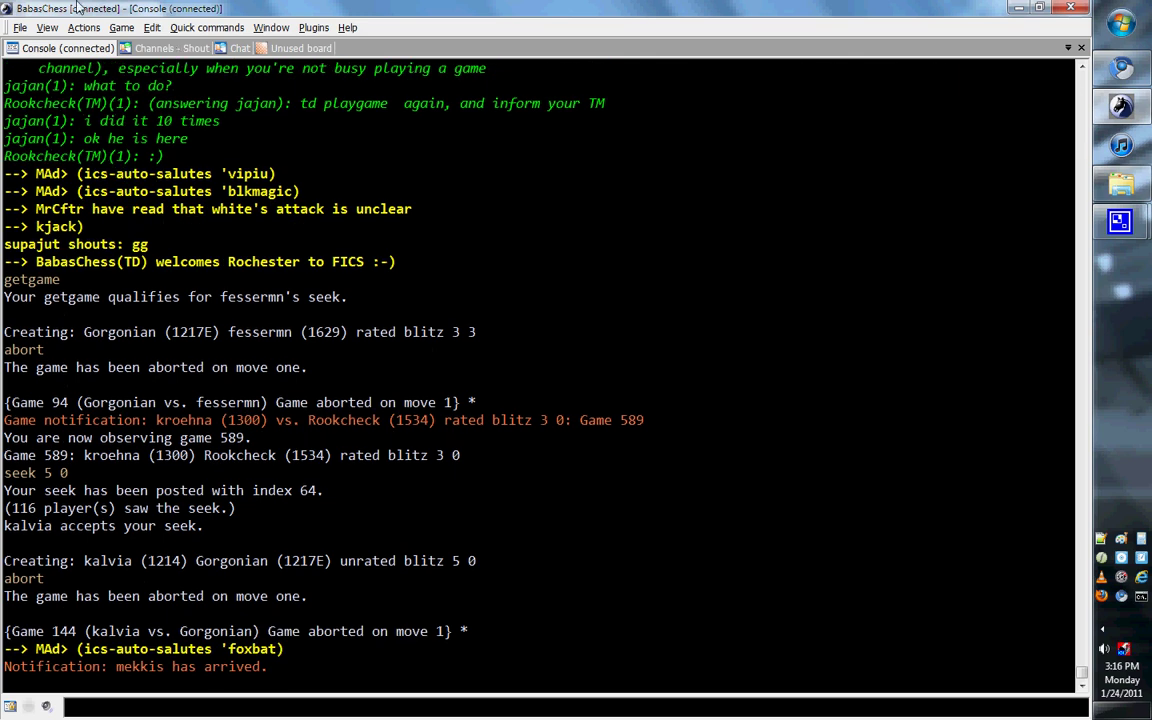
{"action": "left_click", "coordinate": [50, 28]}
{"action": "left_click", "coordinate": [100, 106]}
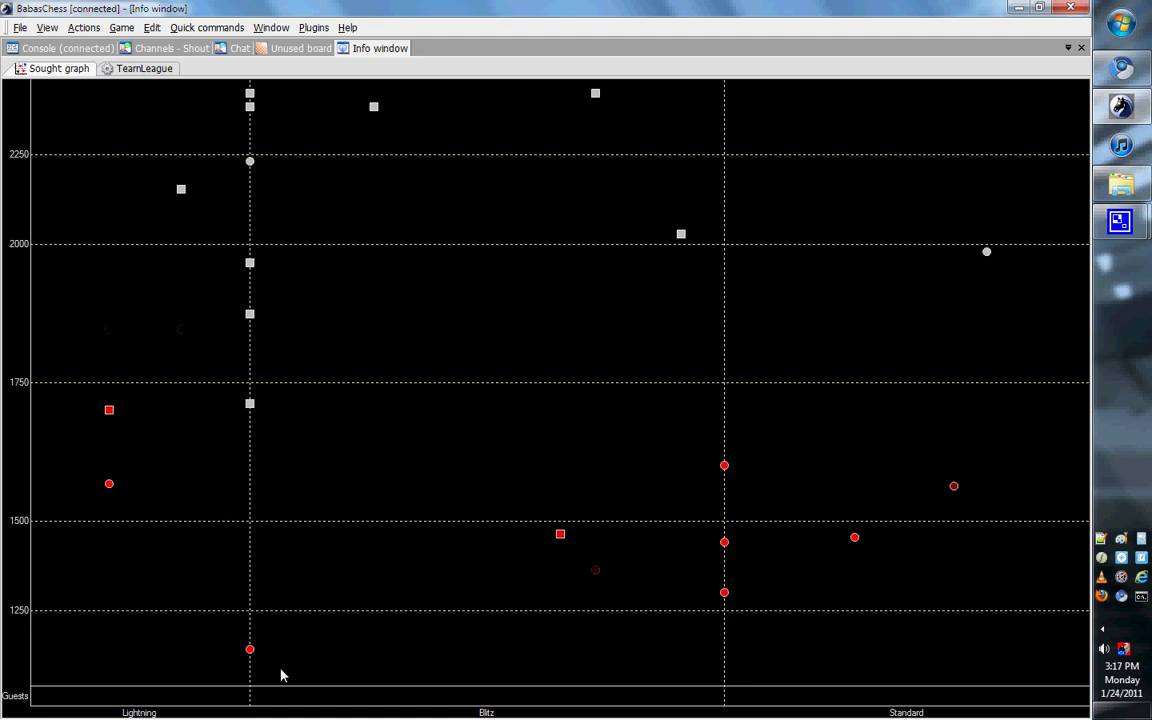
Inspect the details of several lightning, blitz and standard seeks on the sought graph, closing the Info window when finished
{"action": "mouse_move", "coordinate": [250, 651]}
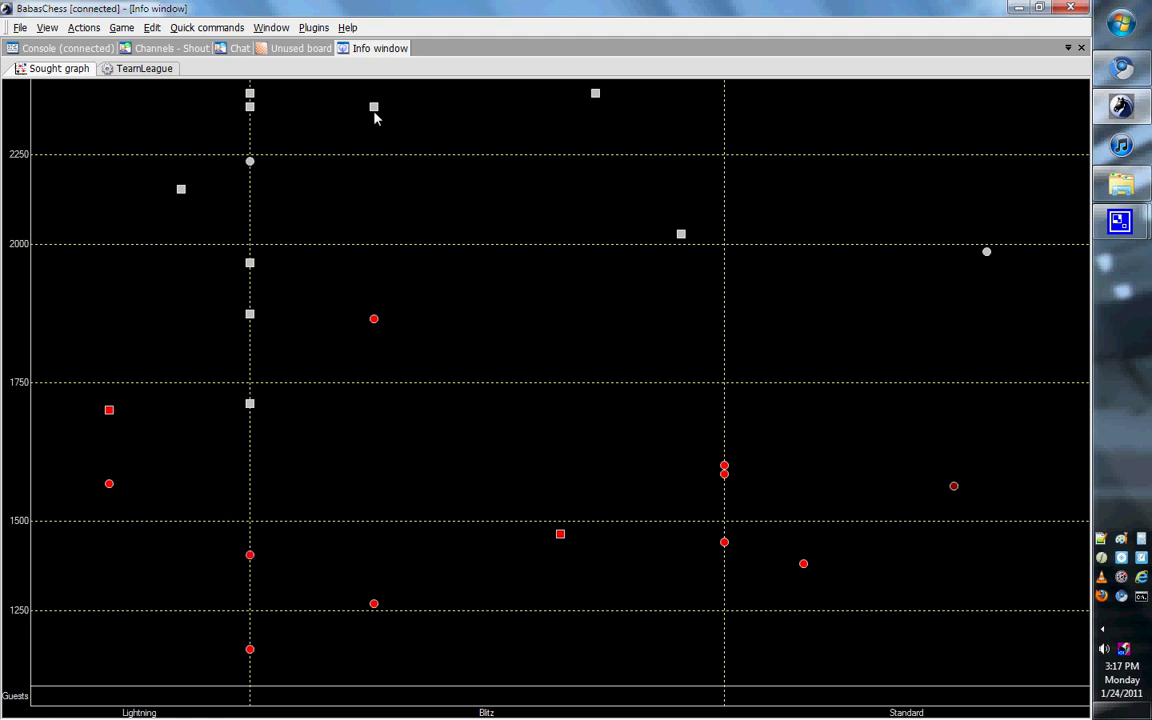
{"action": "mouse_move", "coordinate": [375, 111]}
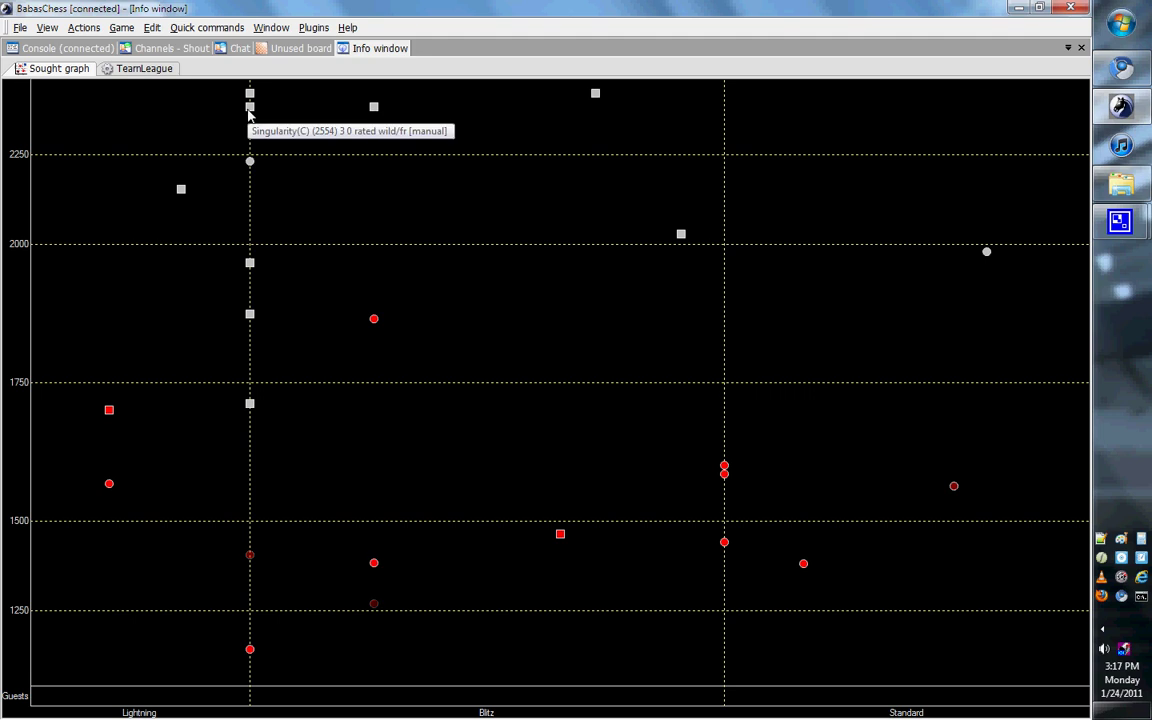
{"action": "mouse_move", "coordinate": [252, 96]}
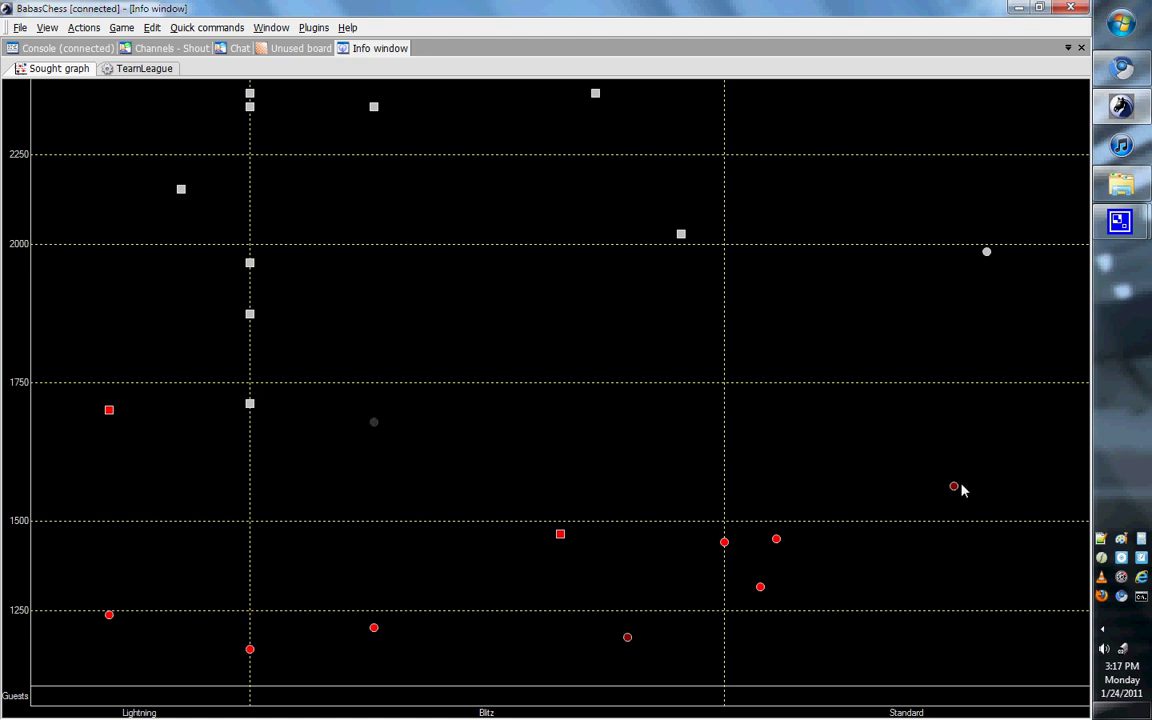
{"action": "mouse_move", "coordinate": [955, 488]}
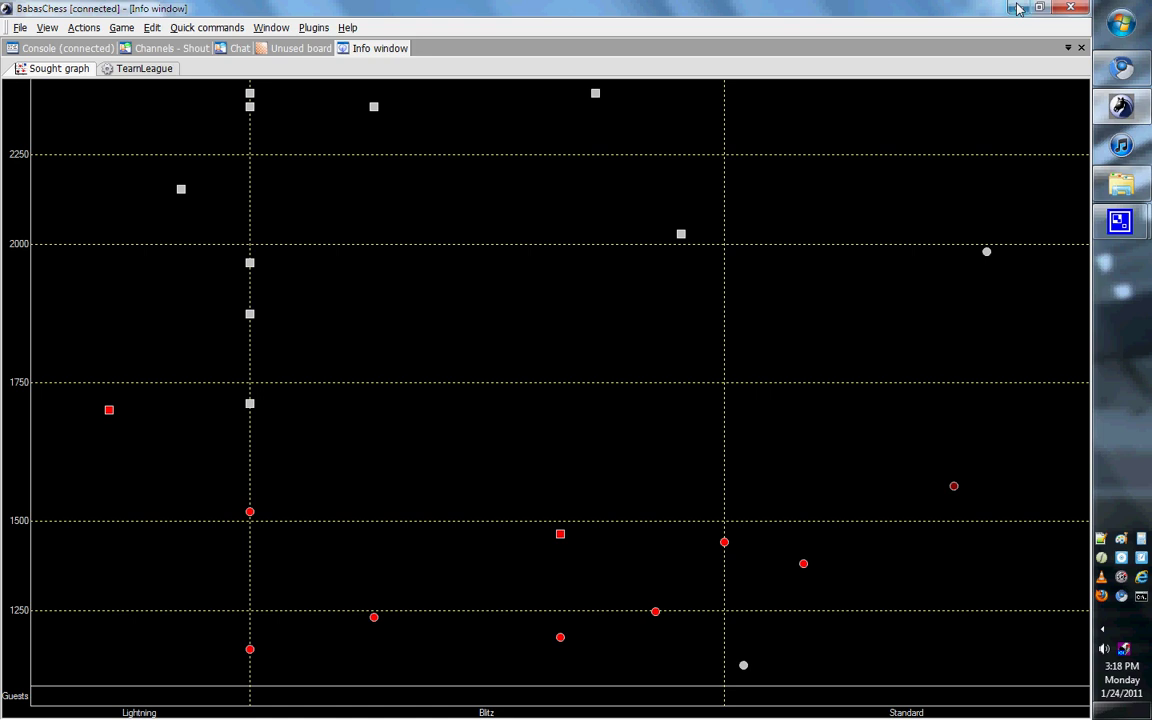
{"action": "left_click", "coordinate": [1081, 48]}
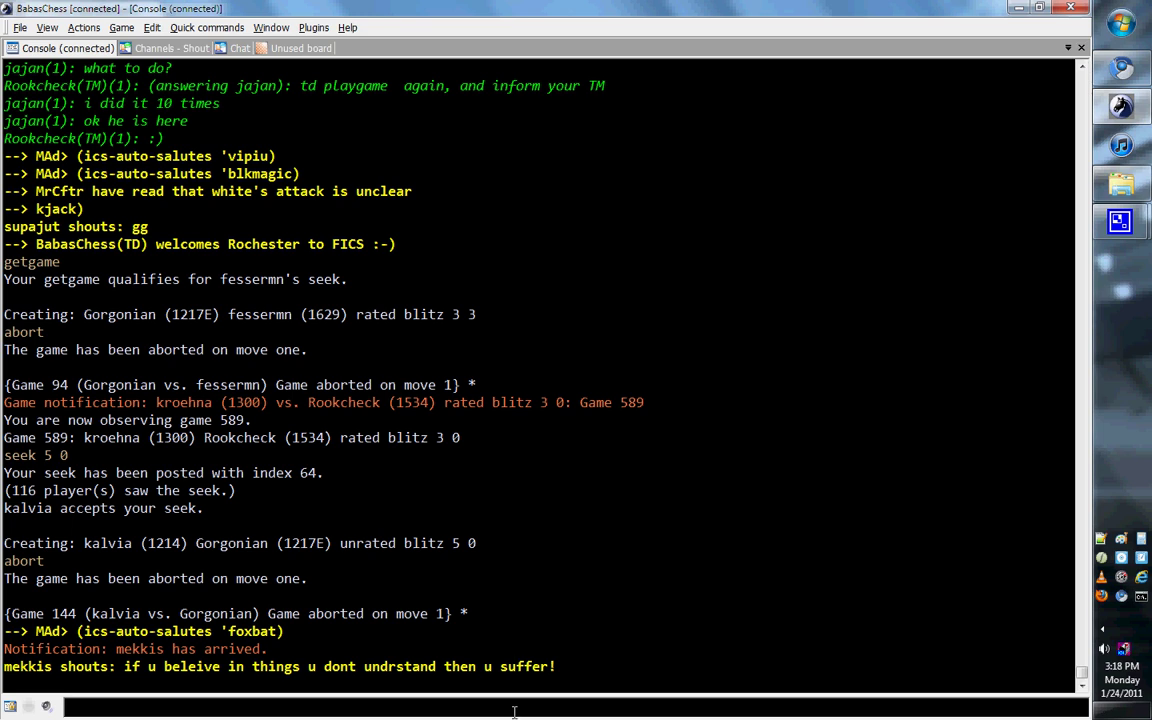
Challenge the player rookcheck to a 5 0 match
{"action": "type", "text": "match"}
{"action": "type", "text": "rookcheck 5"}
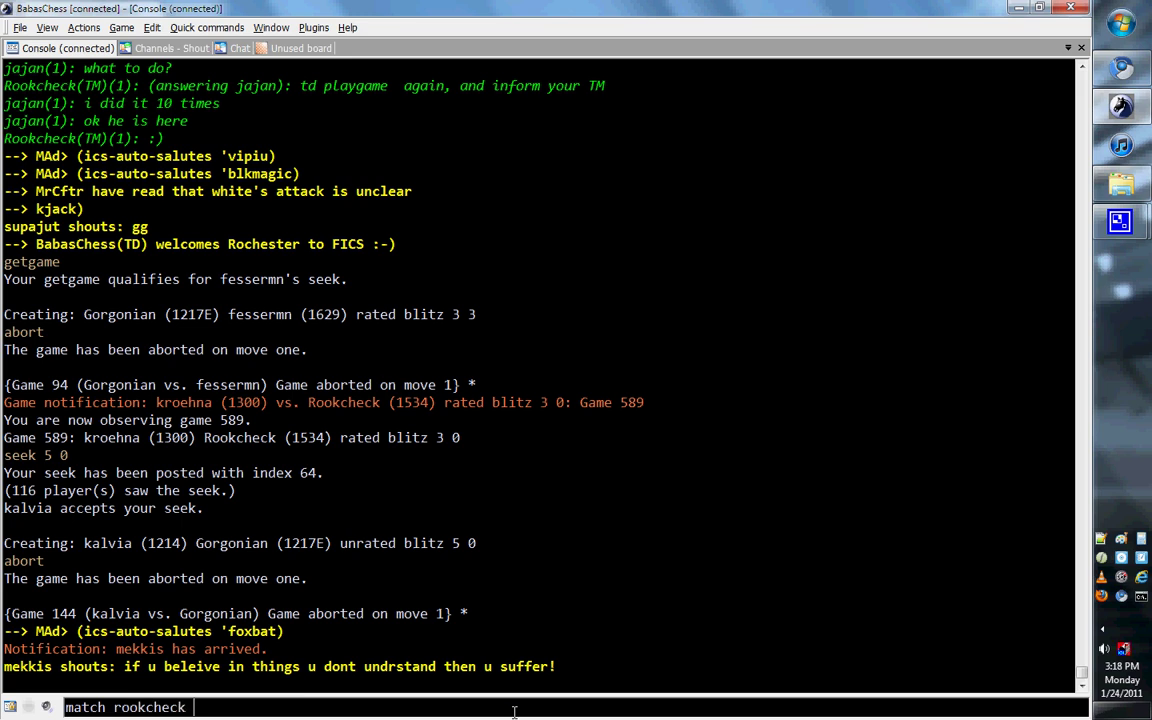
{"action": "type", "text": " 0"}
{"action": "key", "text": "Return"}
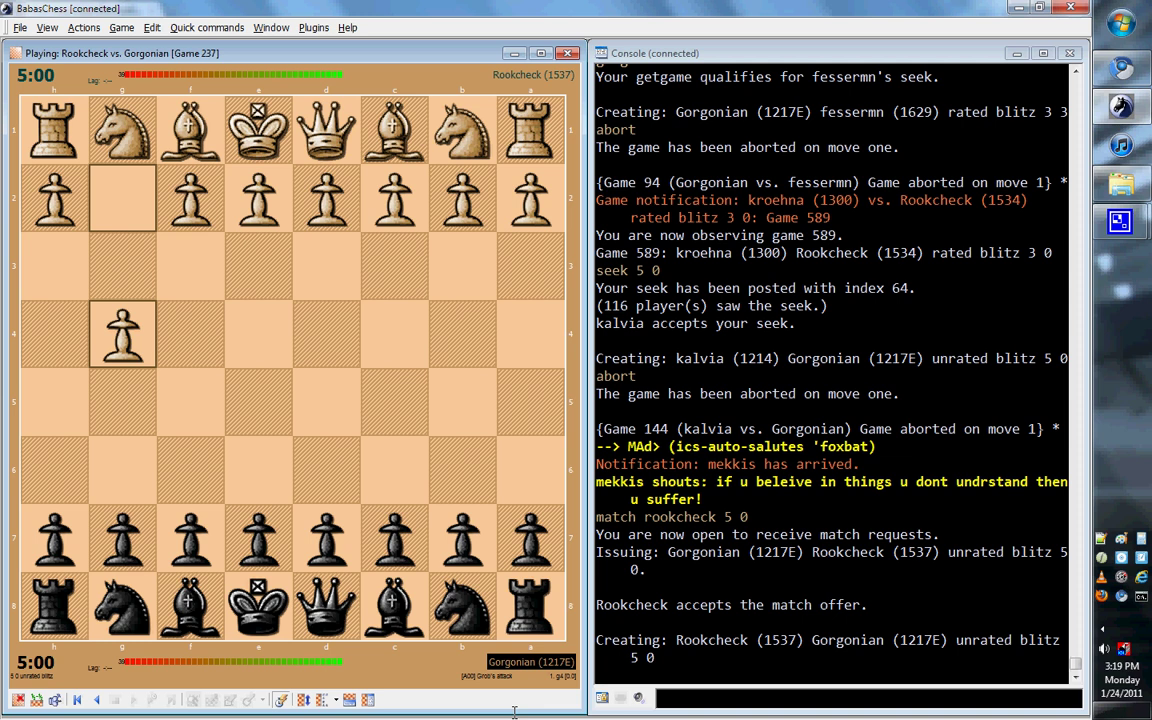
Abort the match and send the opponent the message "making video sorry"
{"action": "type", "text": "abort"}
{"action": "key", "text": "Return"}
{"action": "type", "text": "say "}
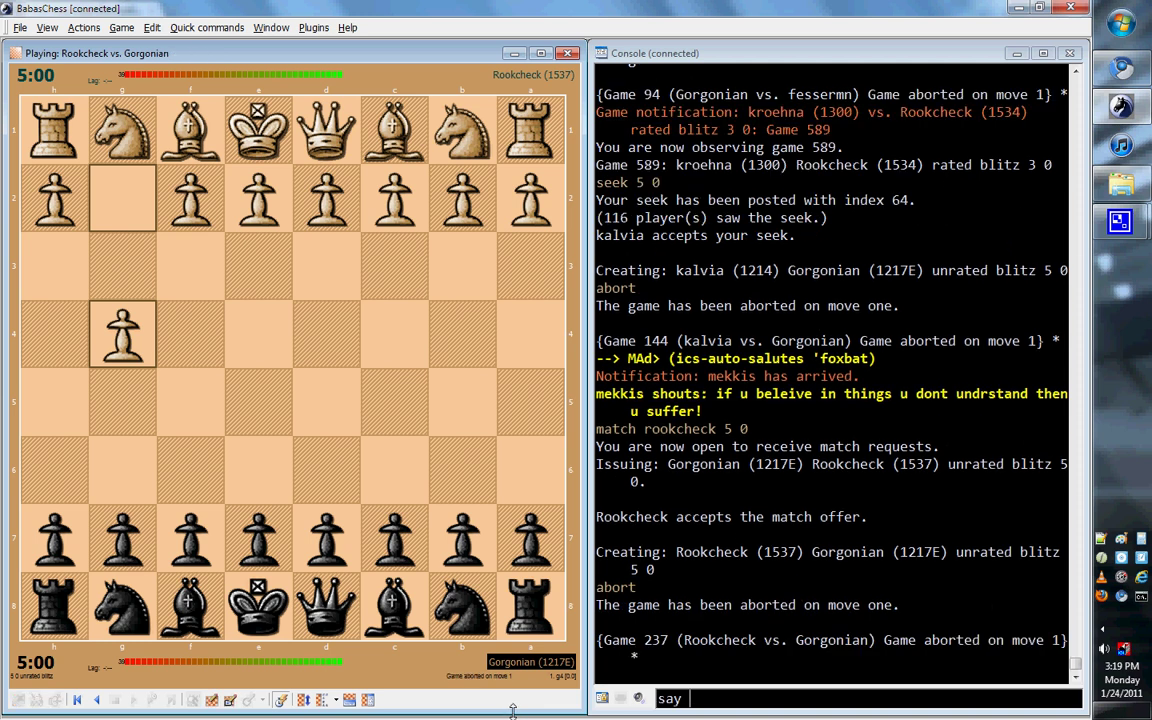
{"action": "type", "text": "making video"}
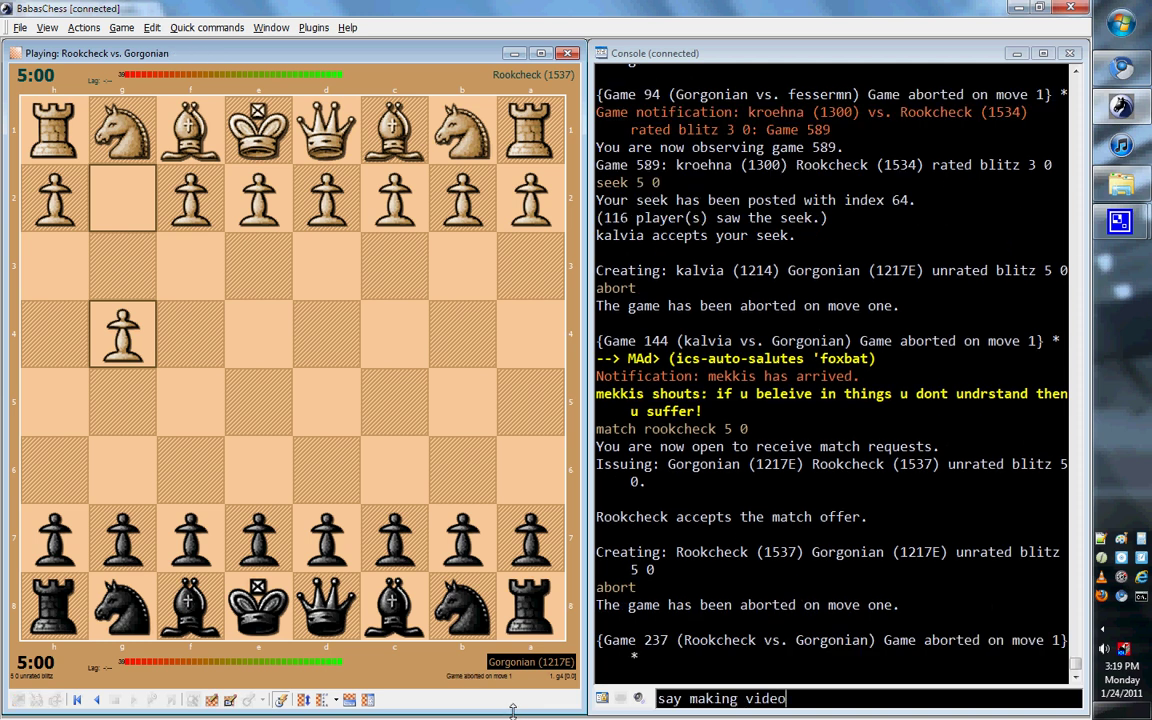
{"action": "type", "text": " sorry"}
{"action": "key", "text": "Return"}
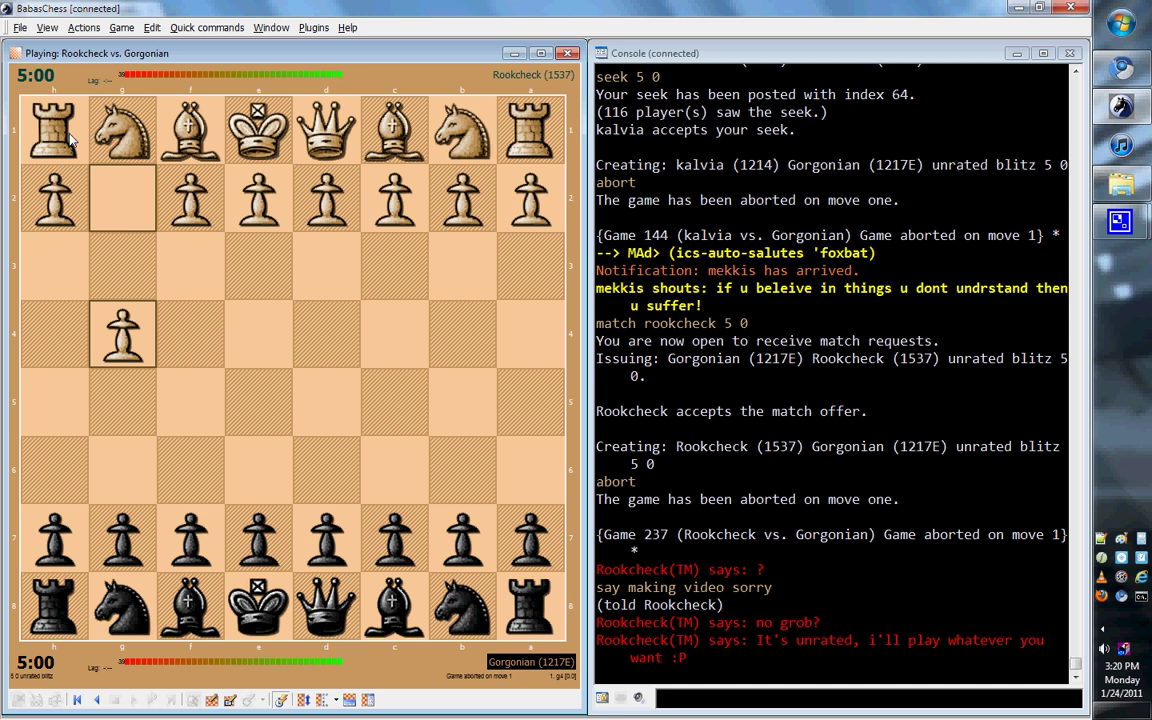
Review the game type and time control options in the Formula wizard, leaving it without saving
{"action": "left_click", "coordinate": [46, 27]}
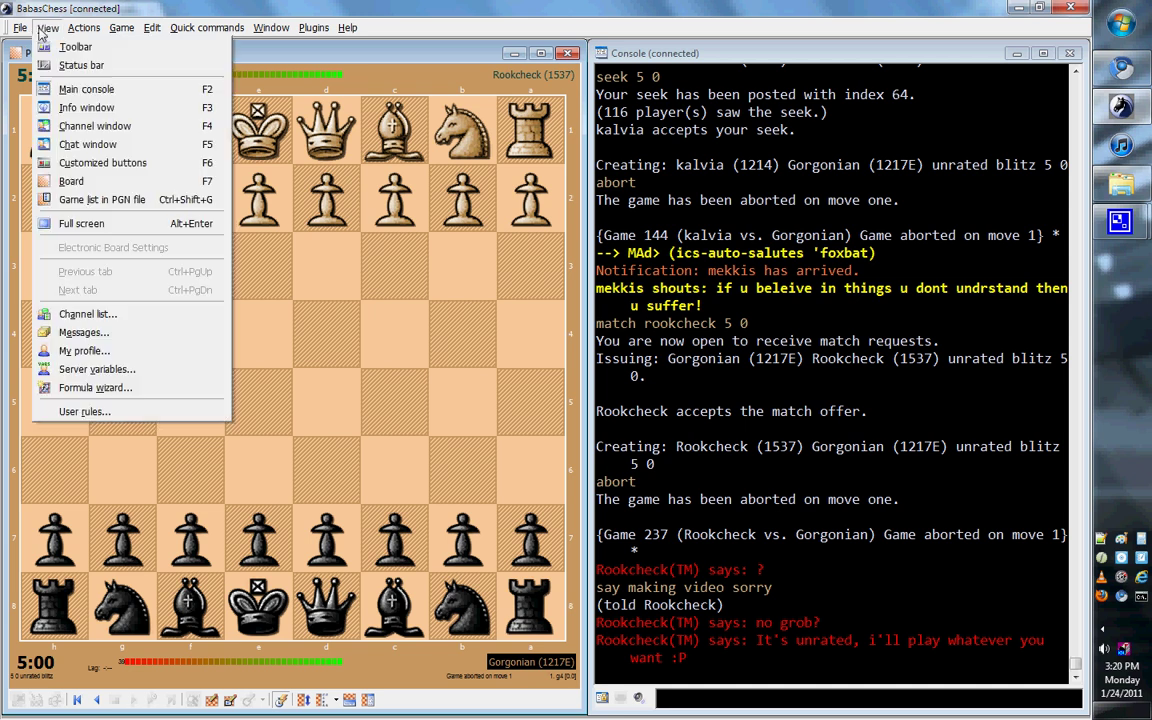
{"action": "left_click", "coordinate": [96, 388]}
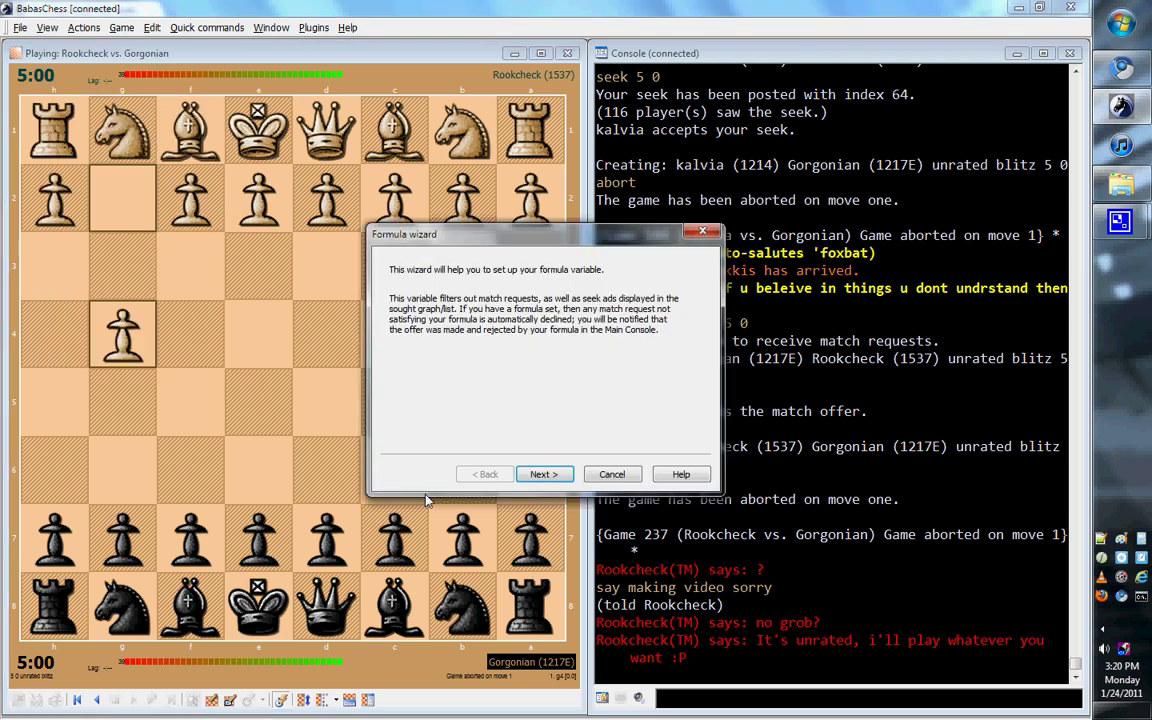
{"action": "left_click", "coordinate": [538, 477]}
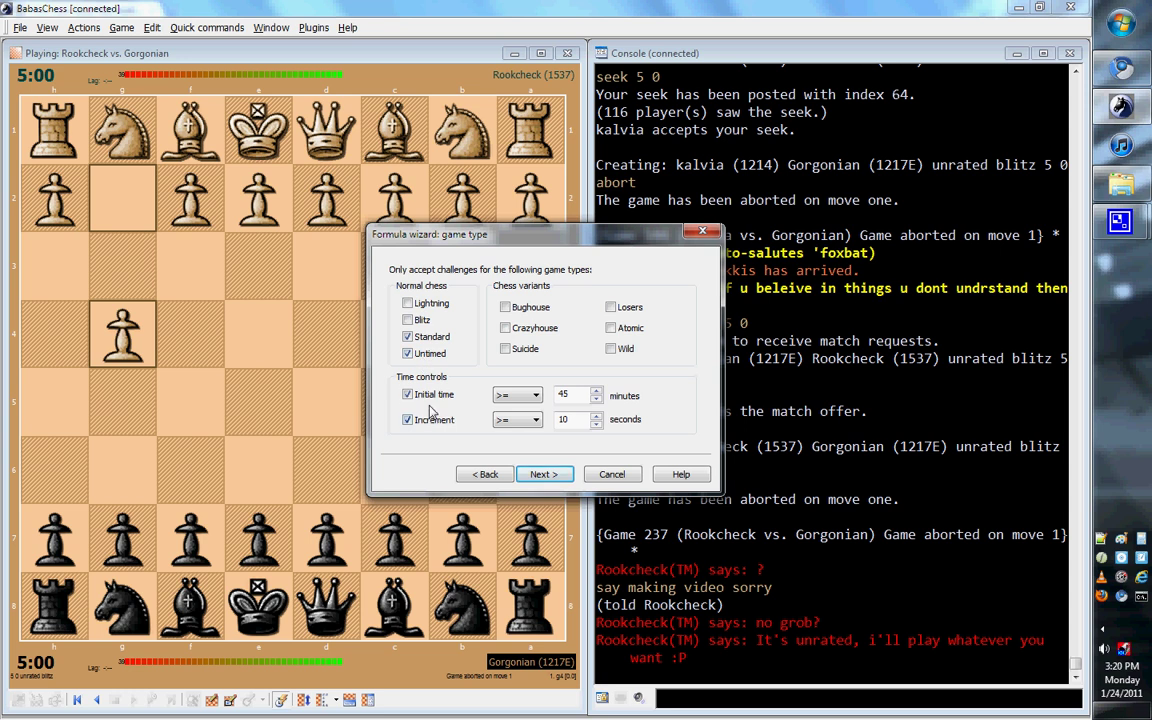
{"action": "left_click", "coordinate": [610, 475]}
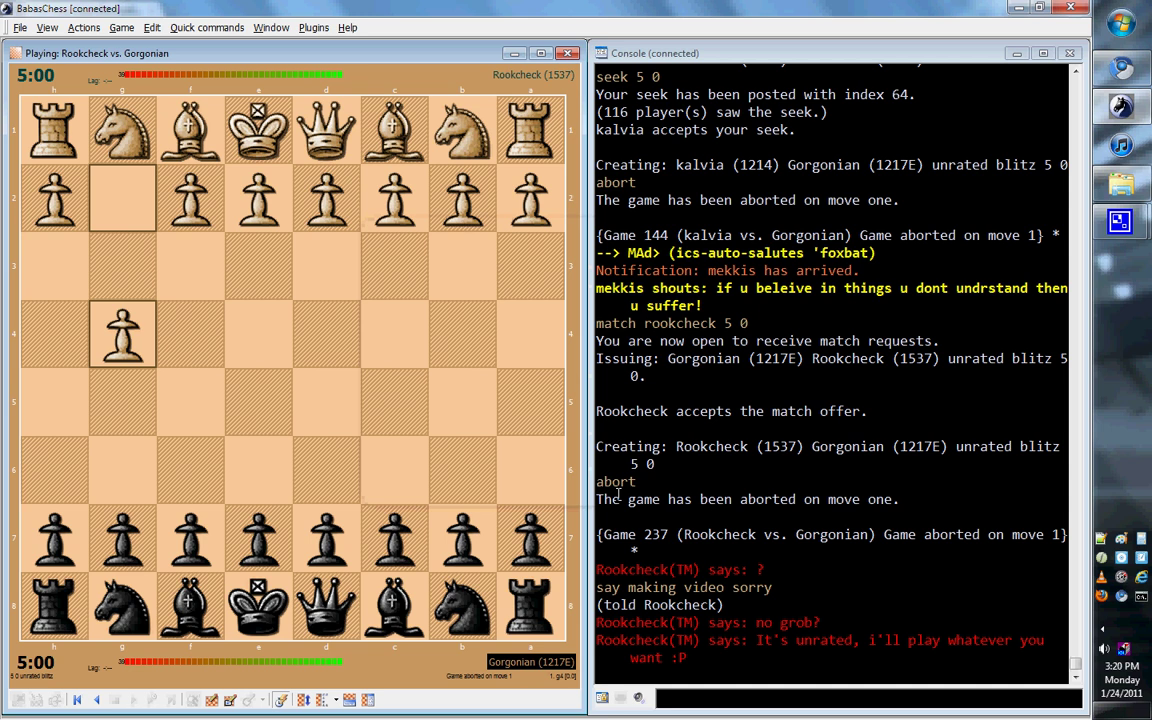
Display the server's help text on the formula variable
{"action": "left_click", "coordinate": [695, 703]}
{"action": "type", "text": "he"}
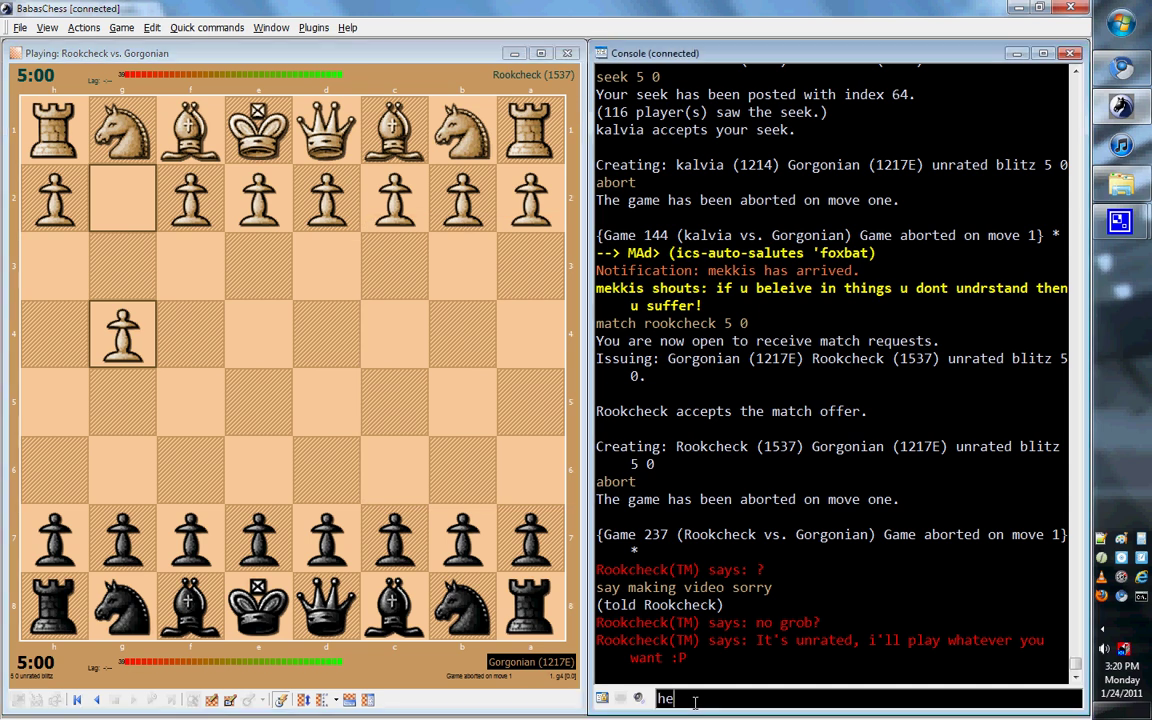
{"action": "type", "text": "lp formula"}
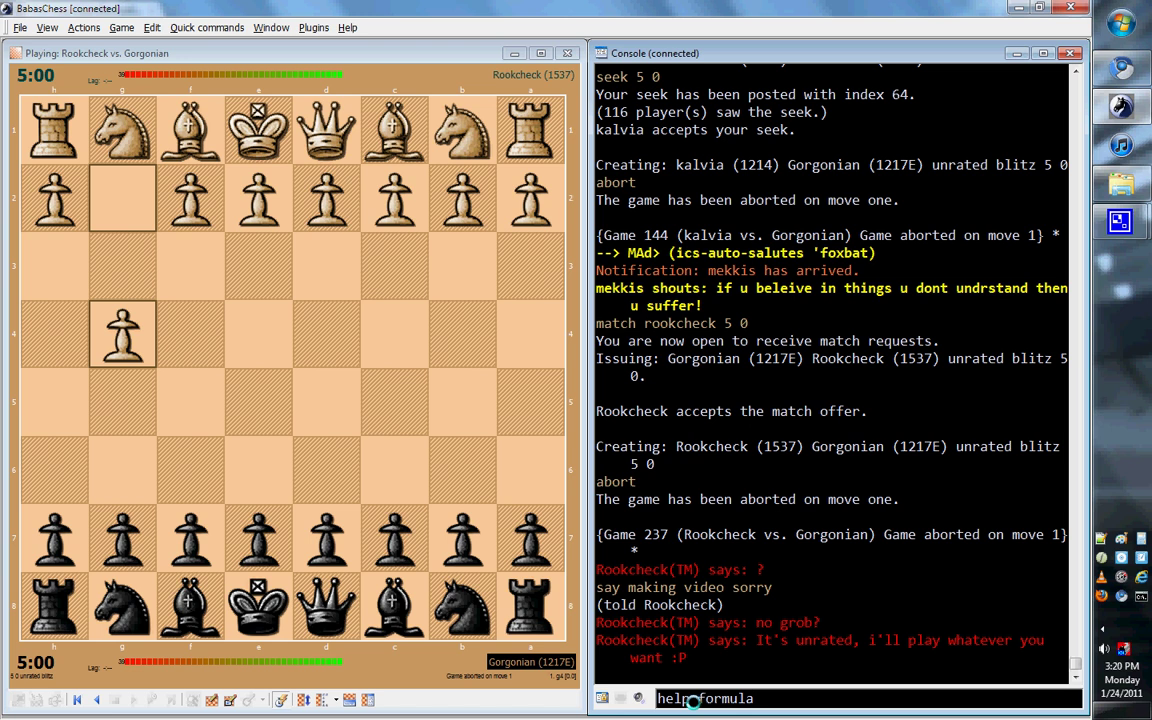
{"action": "key", "text": "Return"}
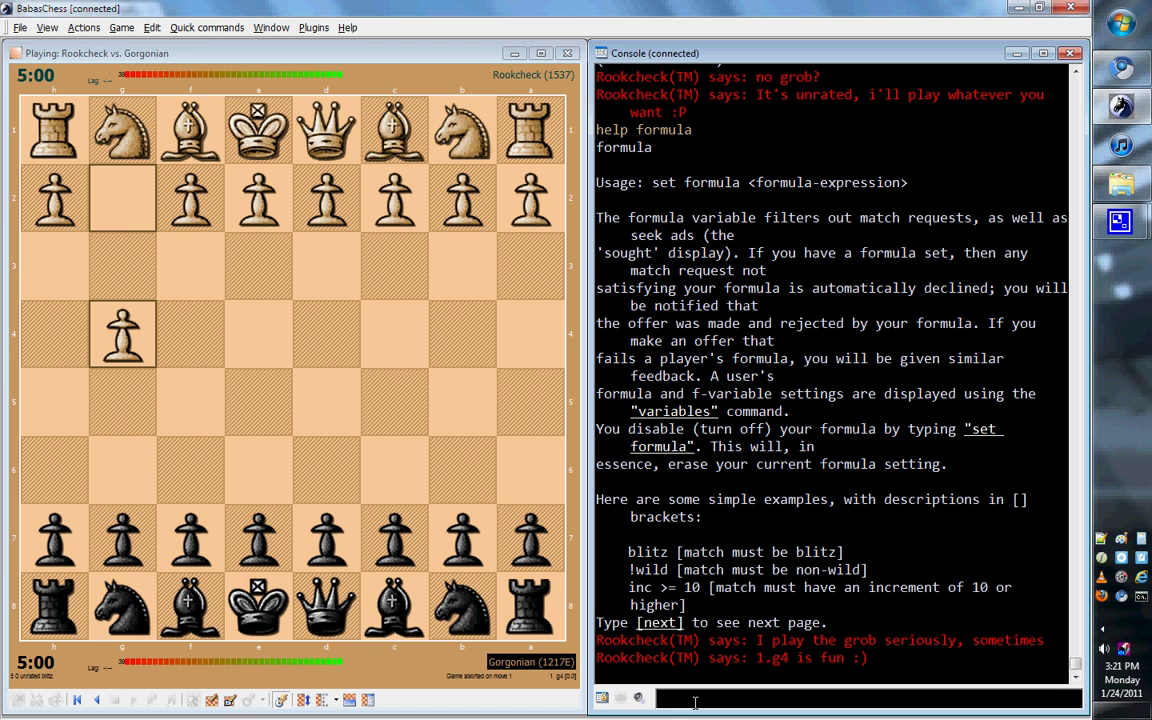
{"action": "type", "text": "getgame f"}
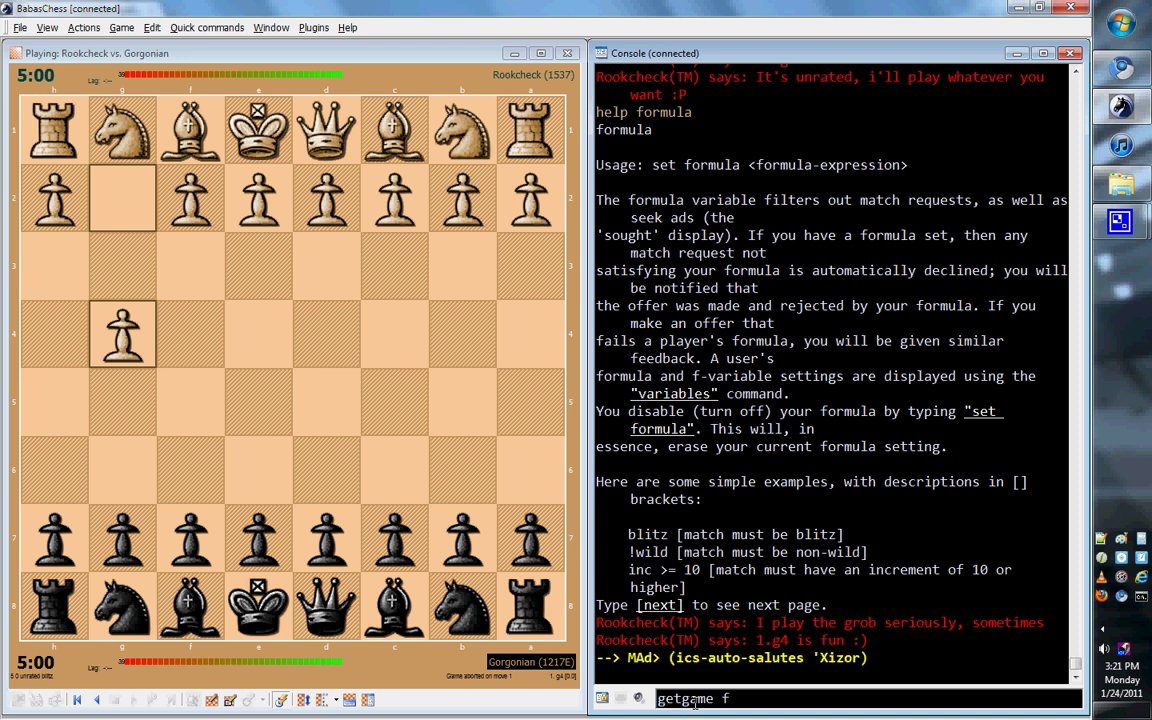
{"action": "key", "text": "BackSpace"}
{"action": "key", "text": "BackSpace"}
{"action": "key", "text": "BackSpace"}
{"action": "key", "text": "BackSpace"}
{"action": "key", "text": "BackSpace"}
{"action": "key", "text": "BackSpace"}
{"action": "key", "text": "BackSpace"}
{"action": "key", "text": "BackSpace"}
{"action": "key", "text": "BackSpace"}
{"action": "type", "text": "seek 5 0"}
{"action": "type", "text": "f"}
{"action": "key", "text": "Return"}
Close the aborted game's board and view the current seeks on the sought graph
{"action": "left_click", "coordinate": [567, 53]}
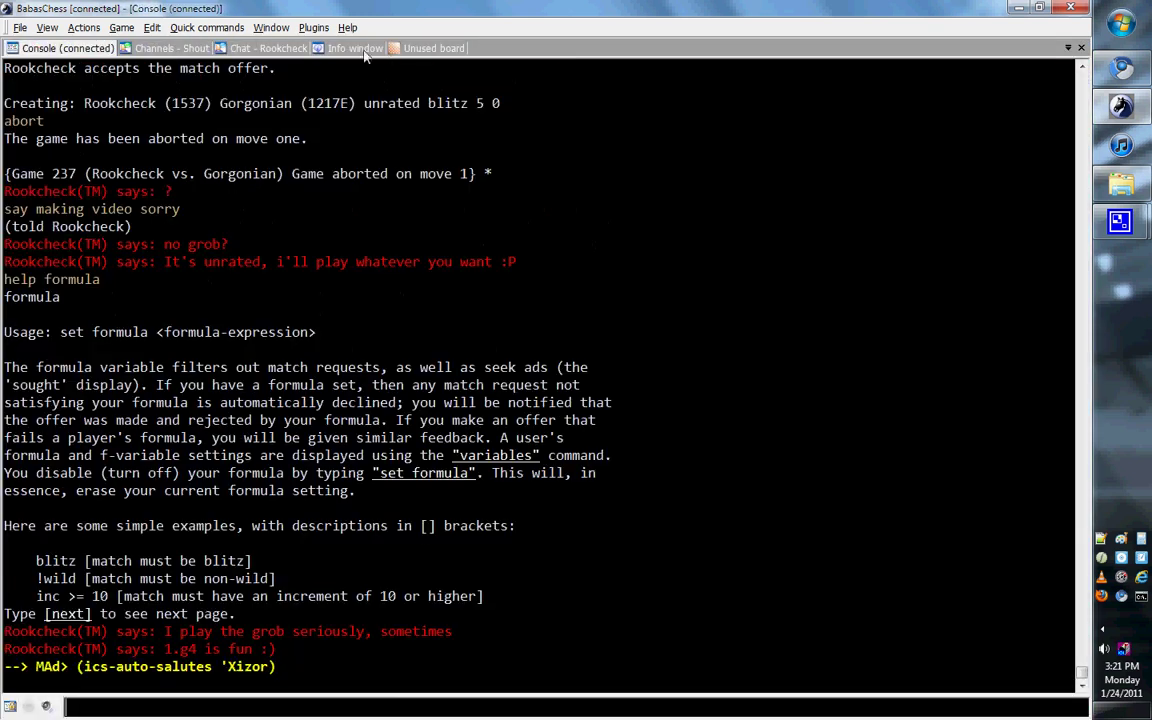
{"action": "left_click", "coordinate": [357, 49]}
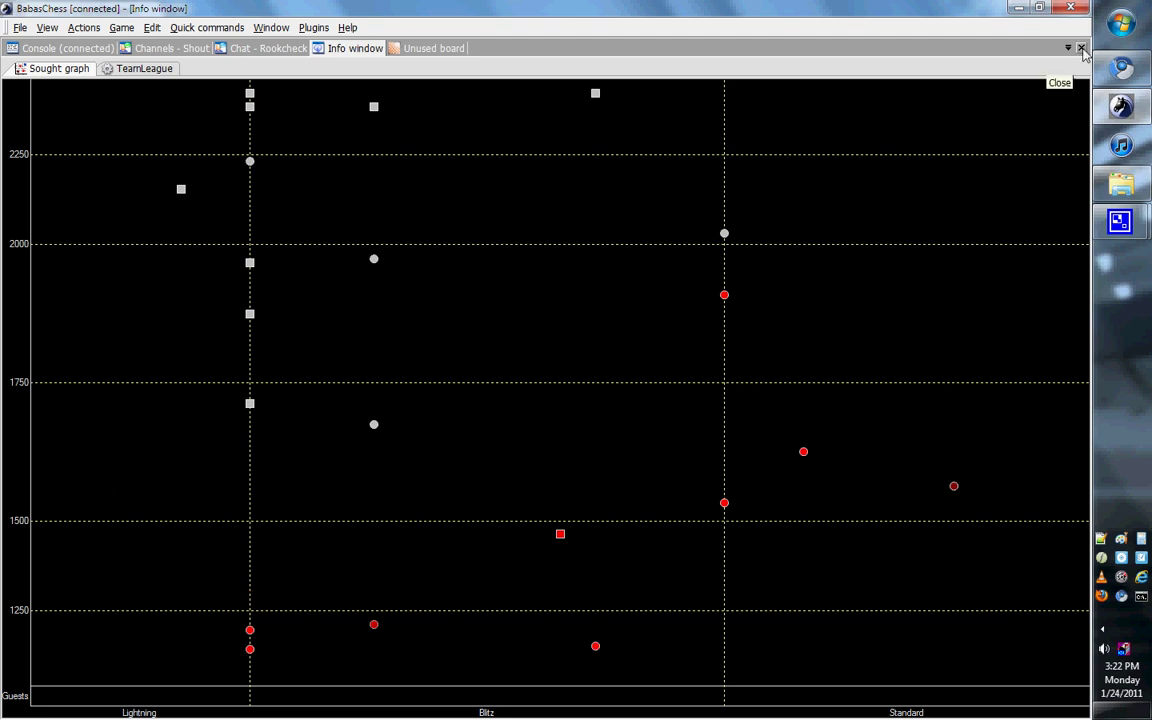
Set the formula to time > 15 in the console and check the filtered sought graph
{"action": "left_click", "coordinate": [64, 50]}
{"action": "type", "text": "set form"}
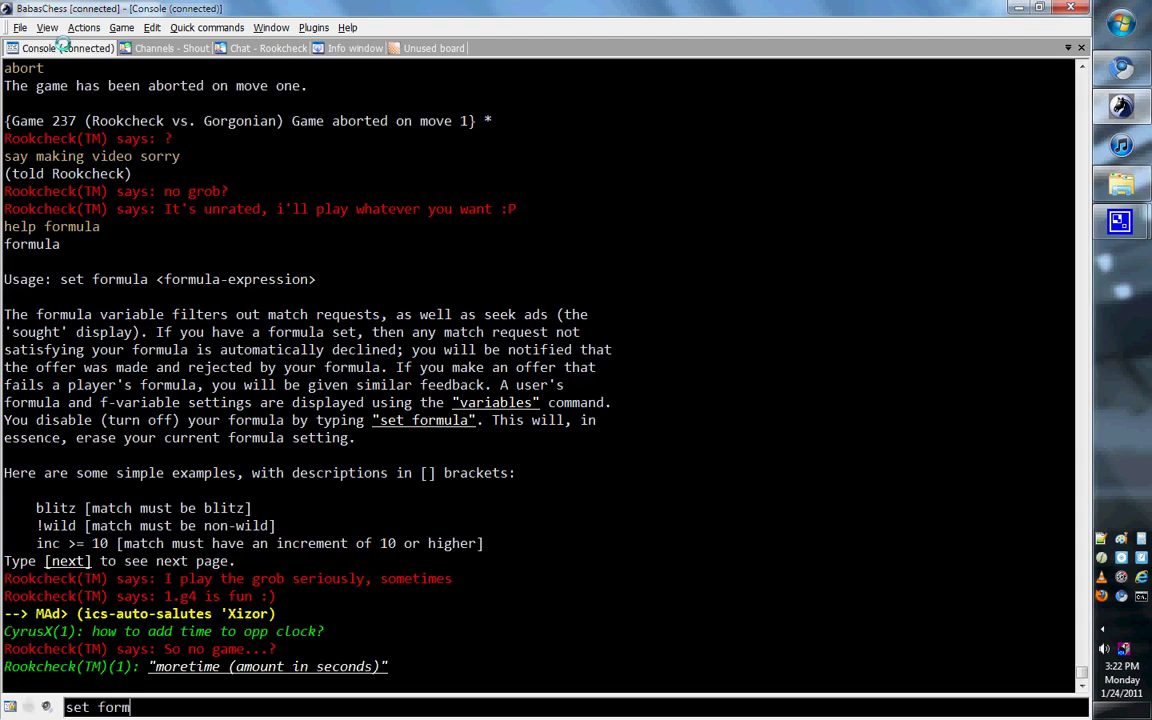
{"action": "type", "text": "ula time > 15"}
{"action": "key", "text": "Return"}
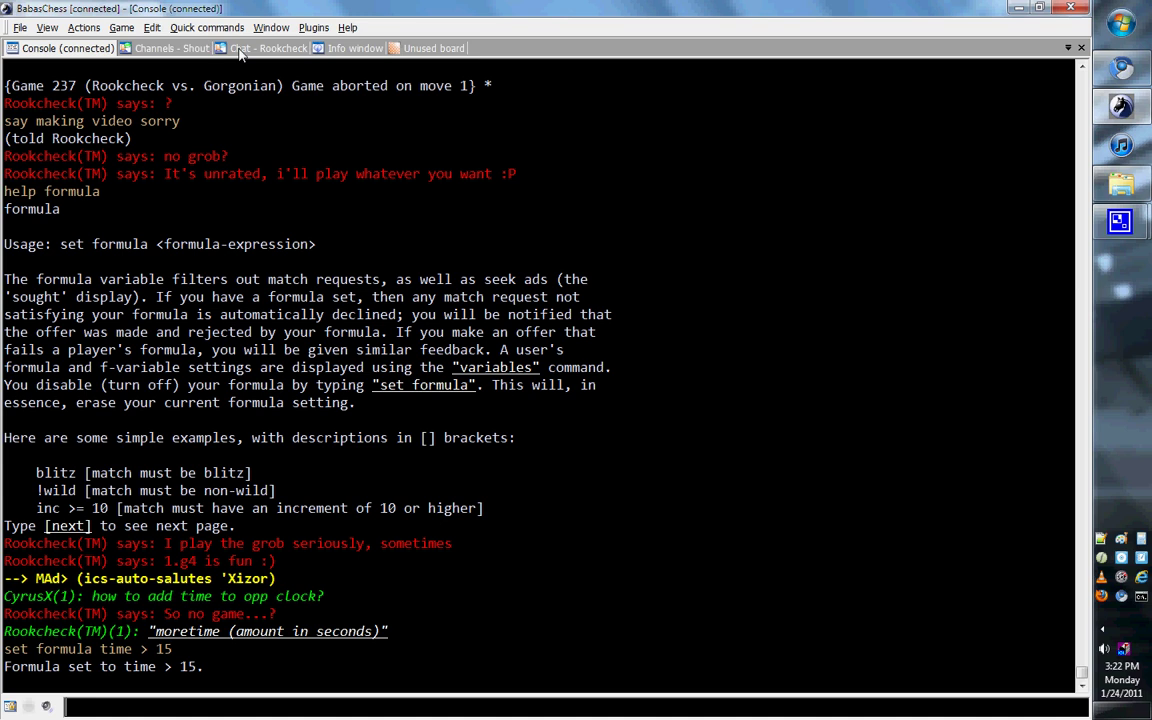
{"action": "left_click", "coordinate": [352, 48]}
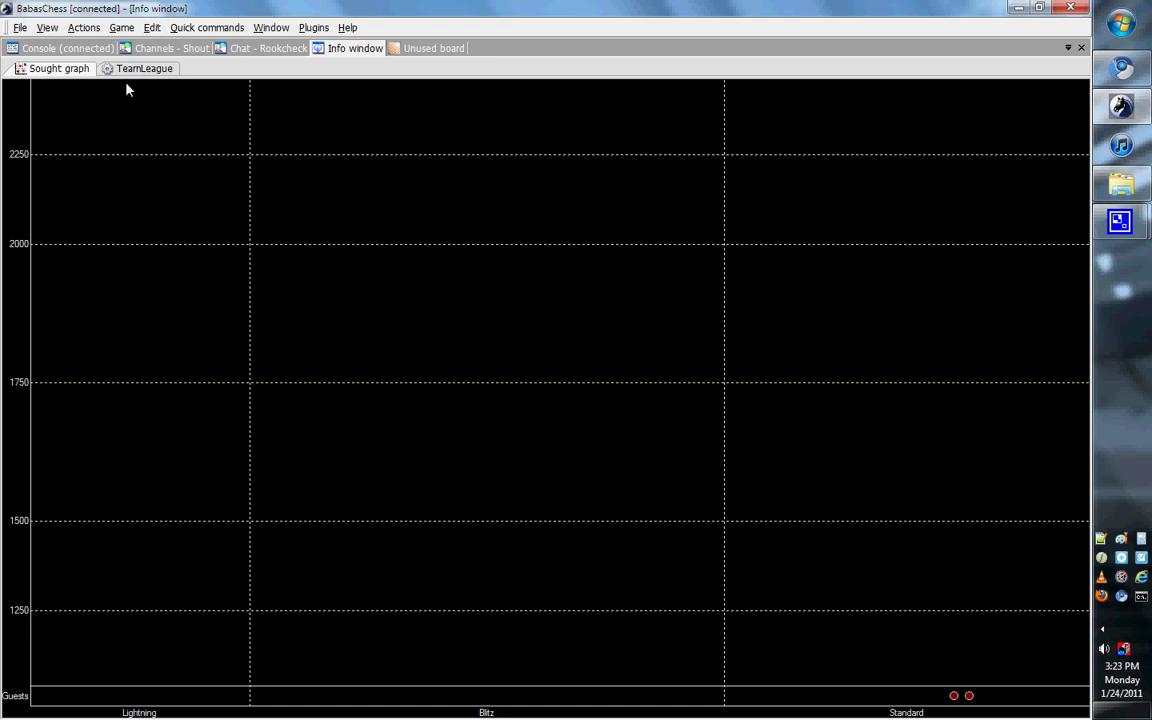
Draft the command getgame f in the console as an example and clear it without sending
{"action": "left_click", "coordinate": [88, 49]}
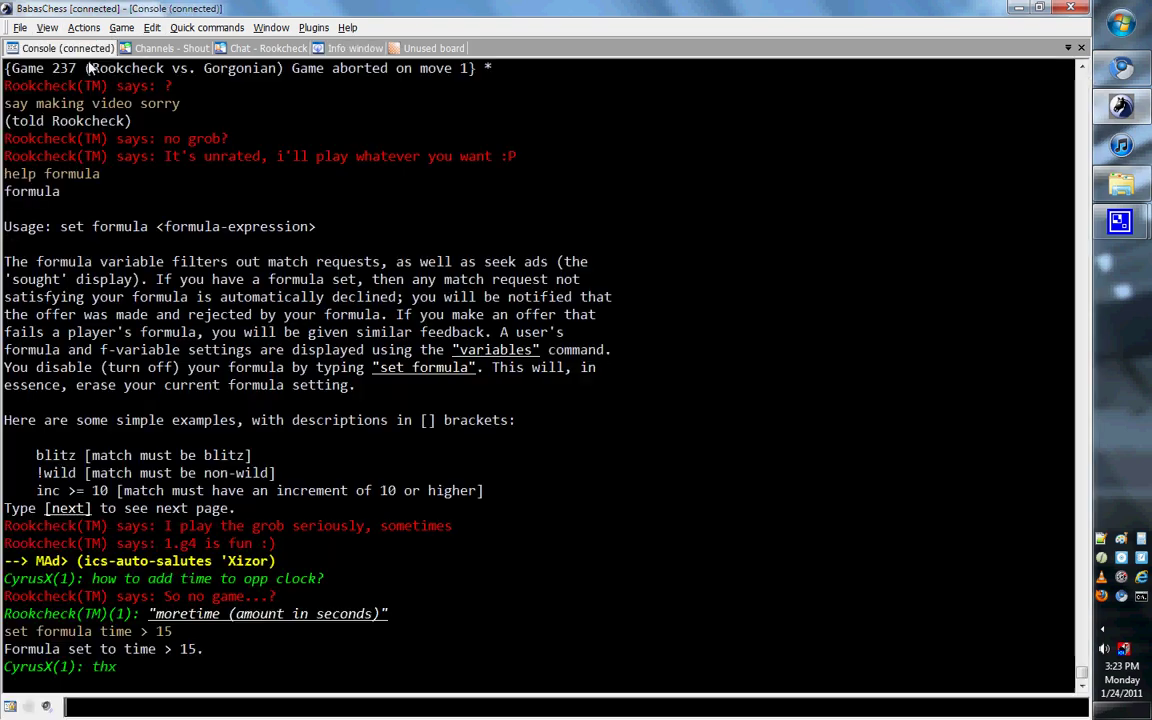
{"action": "left_click", "coordinate": [331, 708]}
{"action": "type", "text": "getgame"}
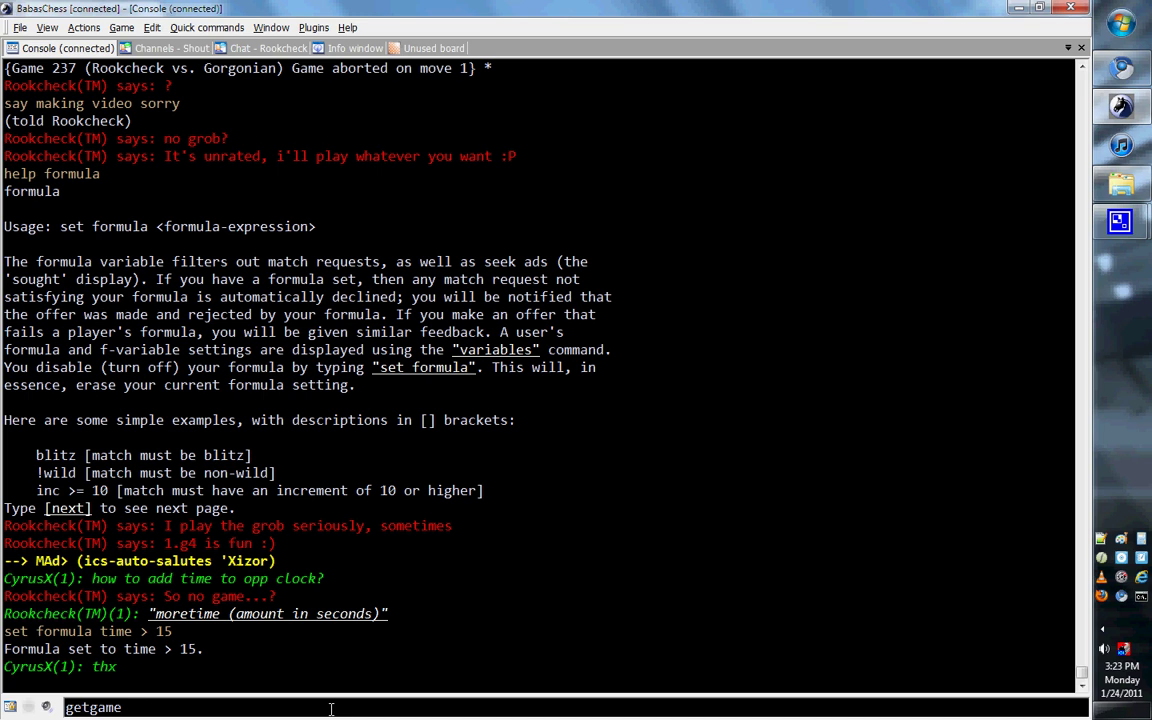
{"action": "type", "text": " f"}
{"action": "key", "text": "BackSpace"}
{"action": "key", "text": "BackSpace"}
{"action": "key", "text": "BackSpace"}
{"action": "key", "text": "BackSpace"}
{"action": "key", "text": "BackSpace"}
{"action": "key", "text": "BackSpace"}
{"action": "key", "text": "BackSpace"}
{"action": "key", "text": "BackSpace"}
{"action": "key", "text": "BackSpace"}
Draft a seek command in the console for a 15 0 game and change its parameters to 5 0 f
{"action": "type", "text": "seek 15 0"}
{"action": "key", "text": "BackSpace"}
{"action": "key", "text": "BackSpace"}
{"action": "key", "text": "BackSpace"}
{"action": "key", "text": "BackSpace"}
{"action": "type", "text": "5 0 f"}
{"action": "key", "text": "BackSpace"}
{"action": "key", "text": "Return"}
Draft a match command challenging the earlier opponent to a 15 0 game and clear it without sending
{"action": "type", "text": "match rookcheck"}
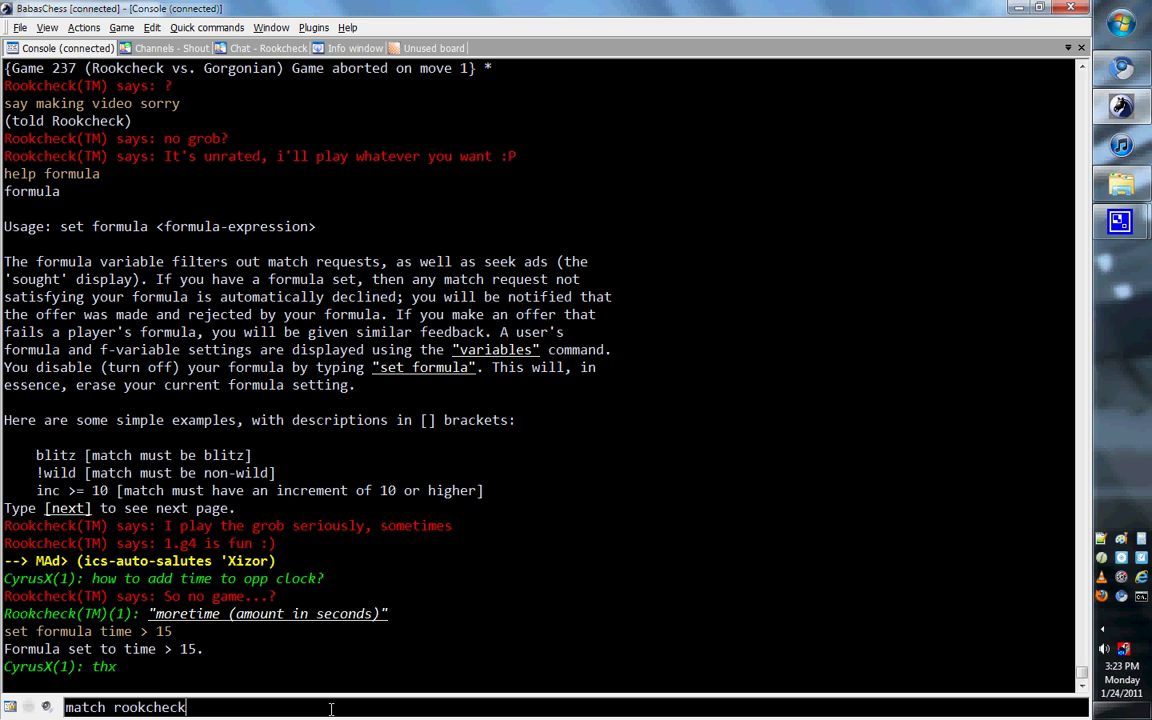
{"action": "type", "text": "15 0"}
{"action": "key", "text": "BackSpace"}
{"action": "key", "text": "BackSpace"}
{"action": "key", "text": "BackSpace"}
{"action": "key", "text": "BackSpace"}
{"action": "key", "text": "BackSpace"}
{"action": "key", "text": "BackSpace"}
{"action": "key", "text": "BackSpace"}
{"action": "key", "text": "BackSpace"}
{"action": "key", "text": "BackSpace"}
{"action": "key", "text": "BackSpace"}
{"action": "key", "text": "BackSpace"}
{"action": "key", "text": "BackSpace"}
{"action": "key", "text": "BackSpace"}
{"action": "key", "text": "BackSpace"}
{"action": "key", "text": "BackSpace"}
{"action": "key", "text": "BackSpace"}
{"action": "key", "text": "BackSpace"}
{"action": "key", "text": "BackSpace"}
{"action": "key", "text": "BackSpace"}
{"action": "key", "text": "BackSpace"}
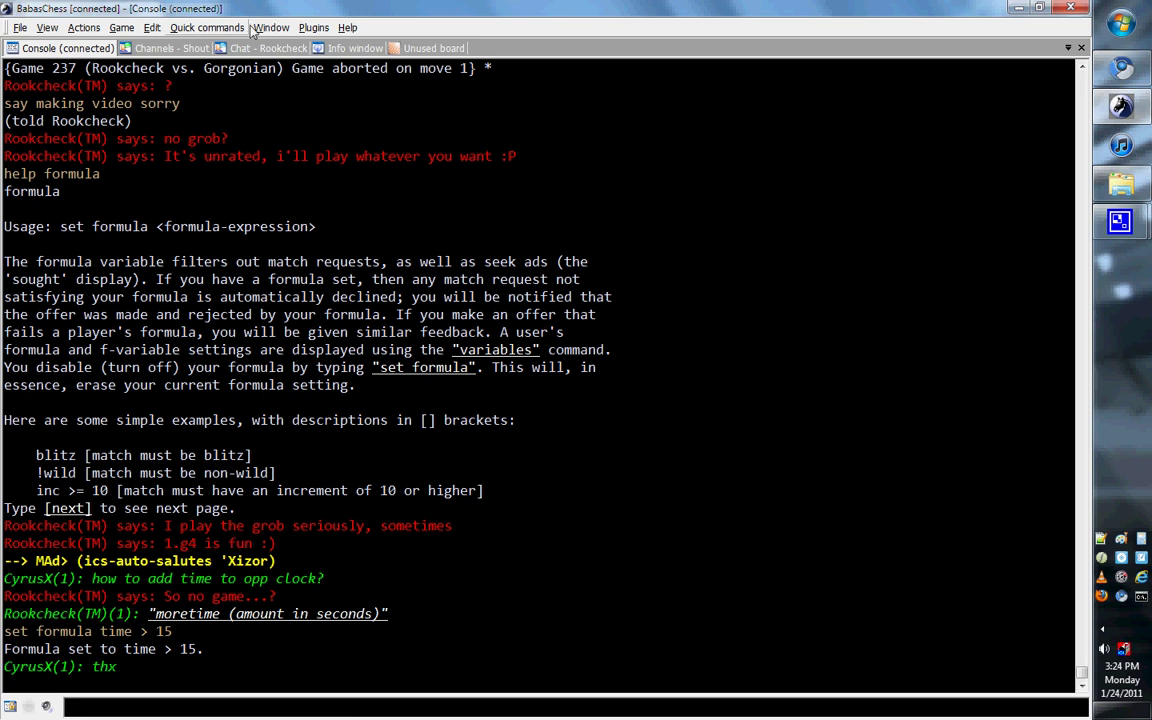
Check the filtered sought graph again and close the Info window
{"action": "left_click", "coordinate": [342, 48]}
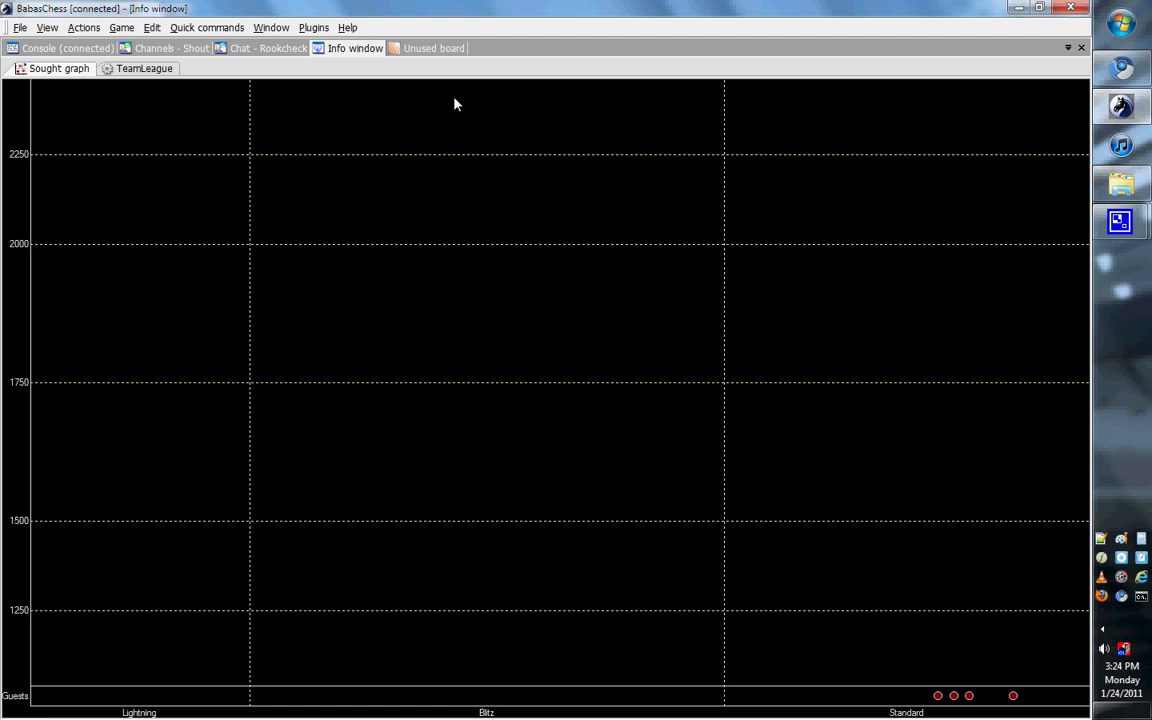
{"action": "left_click", "coordinate": [1081, 48]}
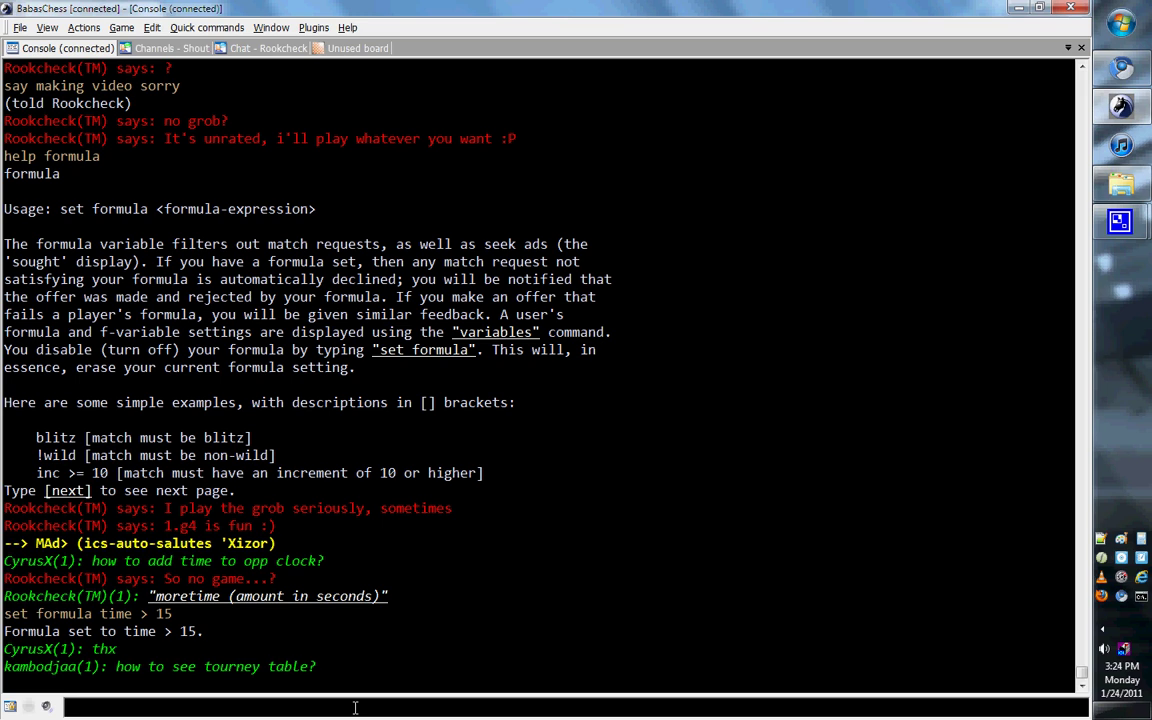
Draft the channel 1 question "tell 1 how do i get a game on fics" and clear it without sending
{"action": "type", "text": "tell 1"}
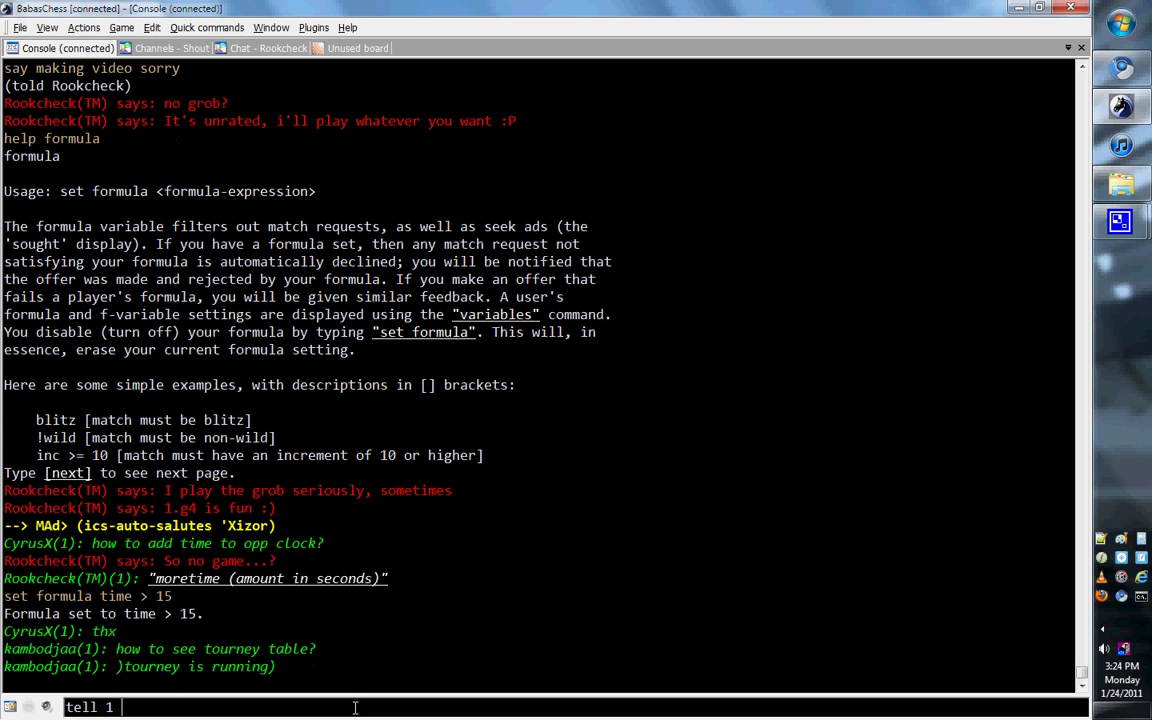
{"action": "type", "text": " how do i get a game on fics"}
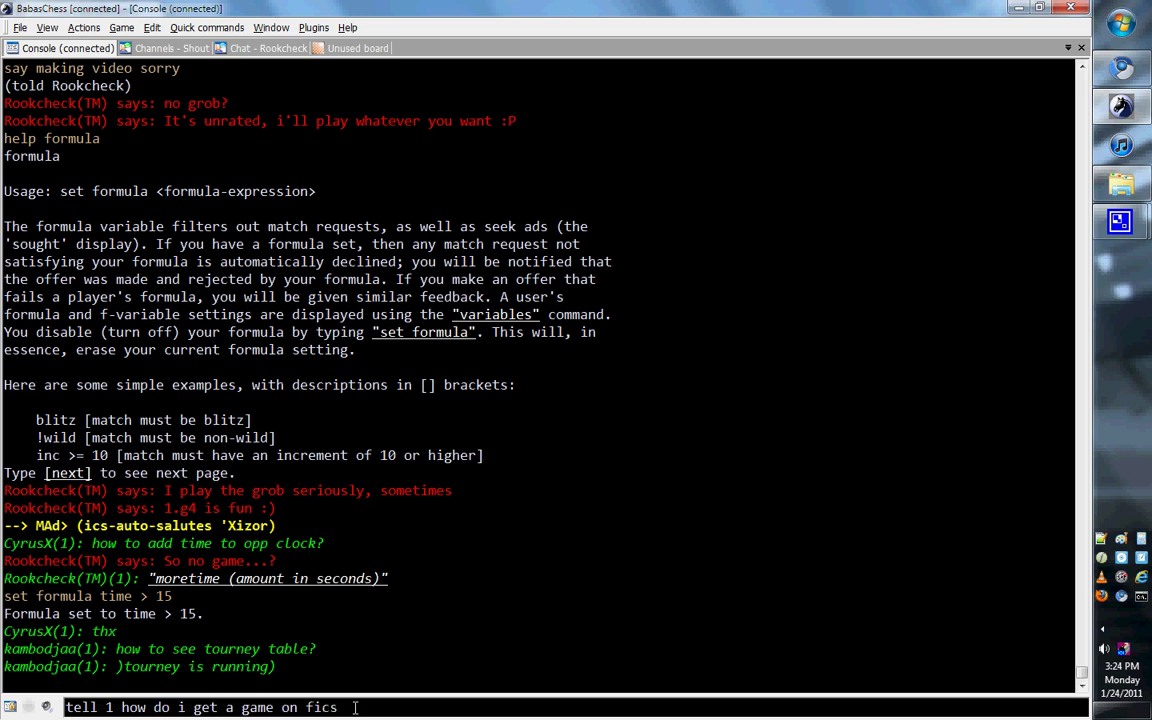
{"action": "key", "text": "BackSpace"}
{"action": "key", "text": "BackSpace"}
{"action": "key", "text": "BackSpace"}
{"action": "key", "text": "BackSpace"}
{"action": "key", "text": "BackSpace"}
{"action": "key", "text": "BackSpace"}
{"action": "key", "text": "BackSpace"}
{"action": "key", "text": "BackSpace"}
{"action": "key", "text": "BackSpace"}
{"action": "key", "text": "BackSpace"}
{"action": "key", "text": "BackSpace"}
{"action": "key", "text": "BackSpace"}
{"action": "key", "text": "BackSpace"}
{"action": "key", "text": "BackSpace"}
{"action": "key", "text": "BackSpace"}
{"action": "key", "text": "BackSpace"}
{"action": "key", "text": "BackSpace"}
{"action": "key", "text": "BackSpace"}
{"action": "key", "text": "BackSpace"}
{"action": "key", "text": "BackSpace"}
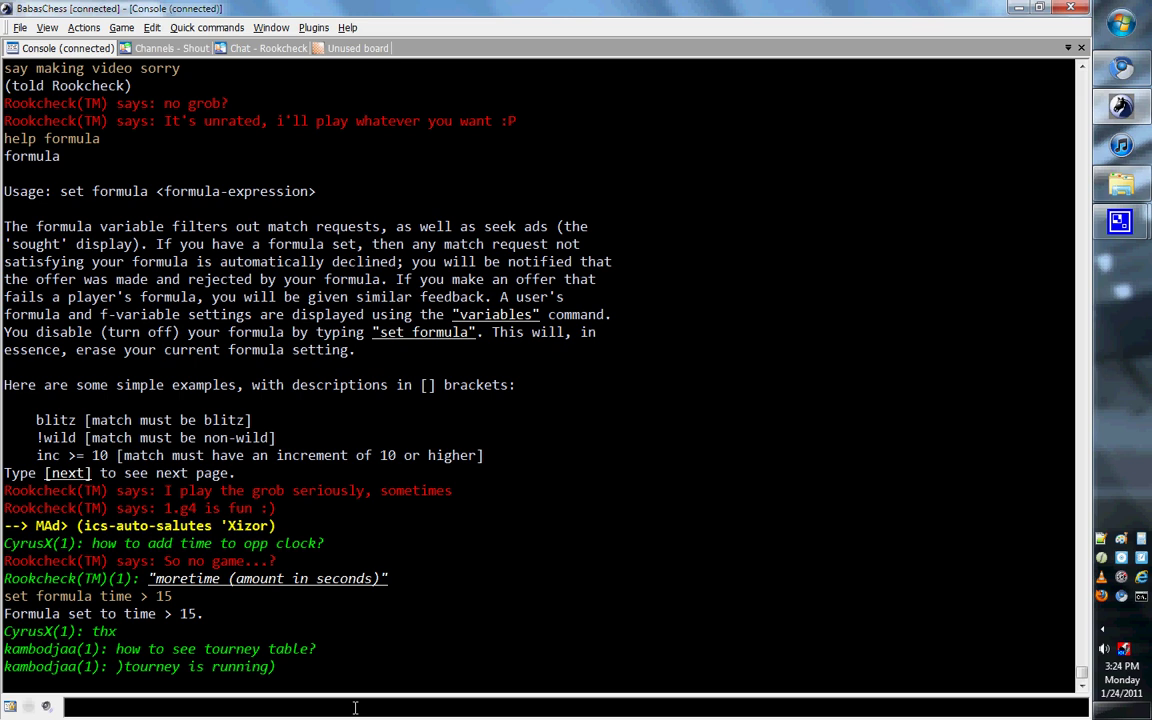
Draft the reply "ok thanks" with the comma shorthand in place of tell 1, and clear it without sending
{"action": "type", "text": "tell 1"}
{"action": "key", "text": "BackSpace"}
{"action": "key", "text": "BackSpace"}
{"action": "key", "text": "BackSpace"}
{"action": "key", "text": "BackSpace"}
{"action": "key", "text": "BackSpace"}
{"action": "key", "text": "BackSpace"}
{"action": "type", "text": ","}
{"action": "type", "text": "ok thanks"}
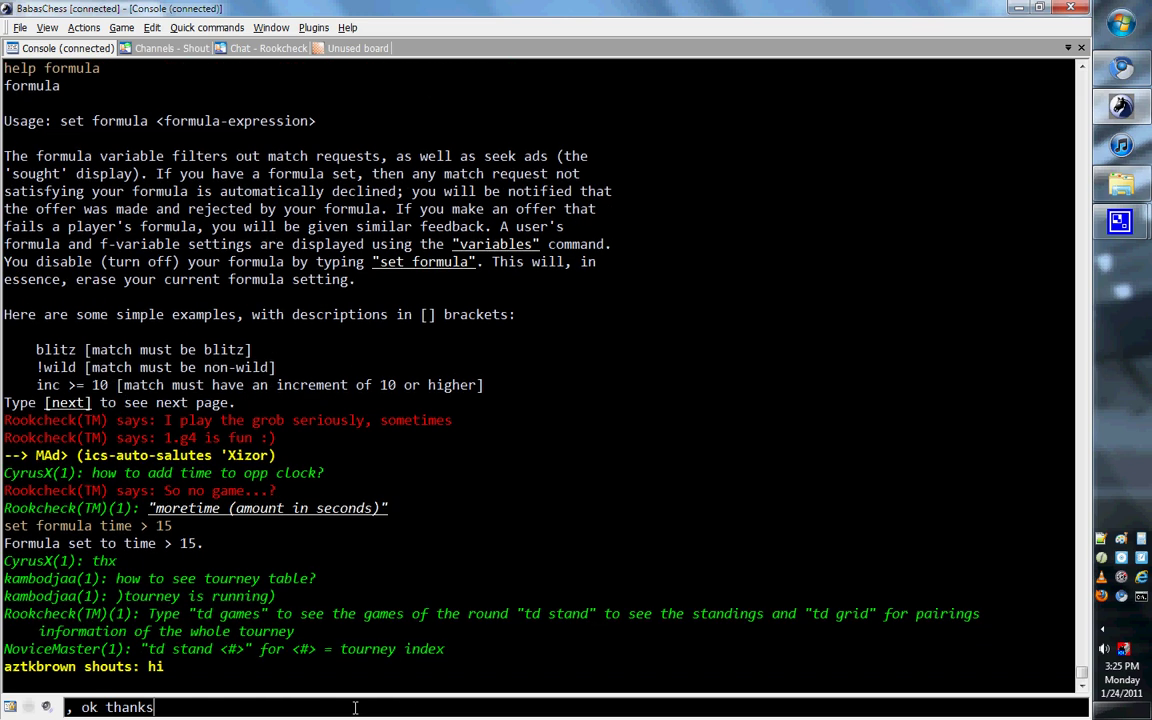
{"action": "key", "text": "BackSpace"}
{"action": "key", "text": "BackSpace"}
{"action": "key", "text": "BackSpace"}
{"action": "key", "text": "BackSpace"}
{"action": "key", "text": "BackSpace"}
{"action": "key", "text": "BackSpace"}
{"action": "key", "text": "BackSpace"}
{"action": "key", "text": "BackSpace"}
{"action": "key", "text": "BackSpace"}
{"action": "key", "text": "BackSpace"}
{"action": "key", "text": "BackSpace"}
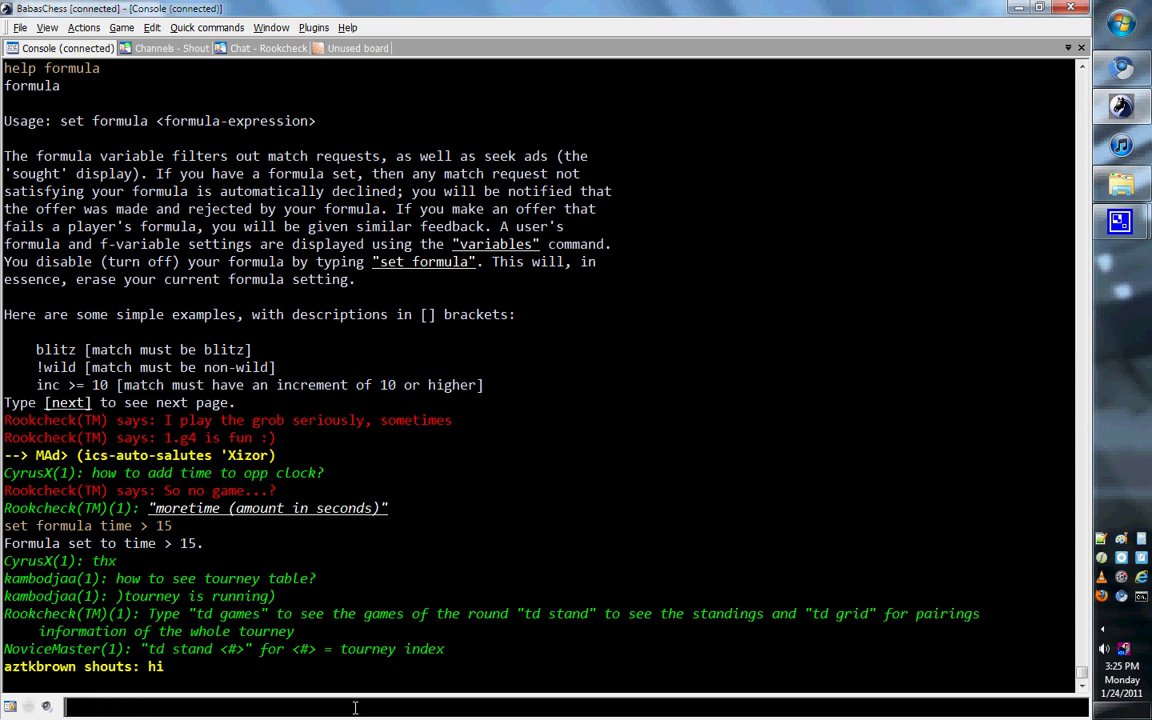